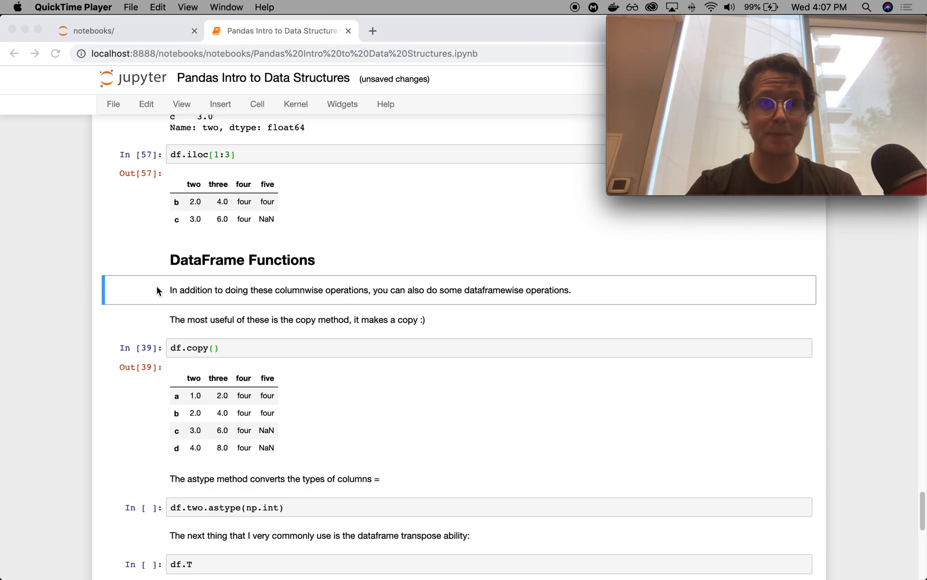
# - Rerun the df.copy() cell and insert an empty code cell beneath its output
pyautogui.click(242, 349)
pyautogui.hotkey('shift', 'Return')
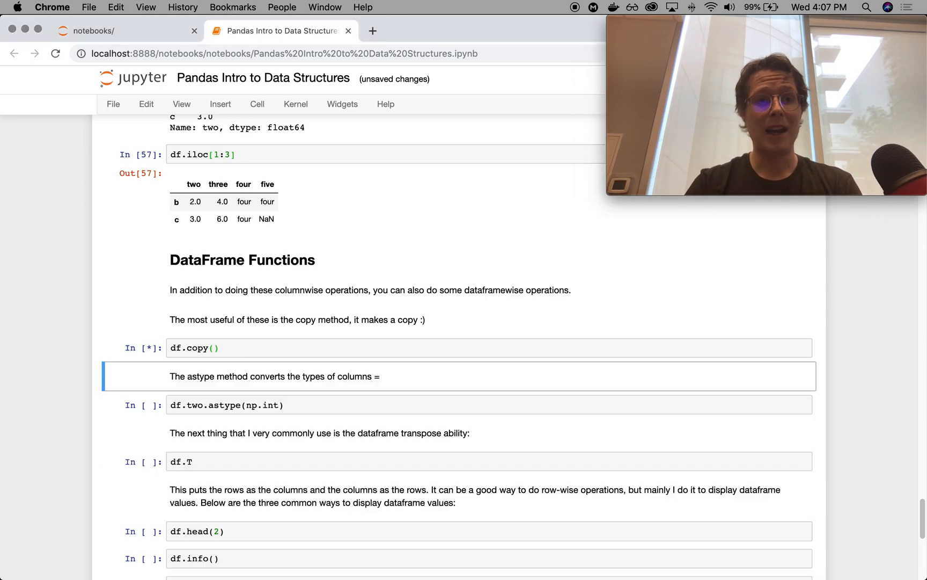
pyautogui.press('a')
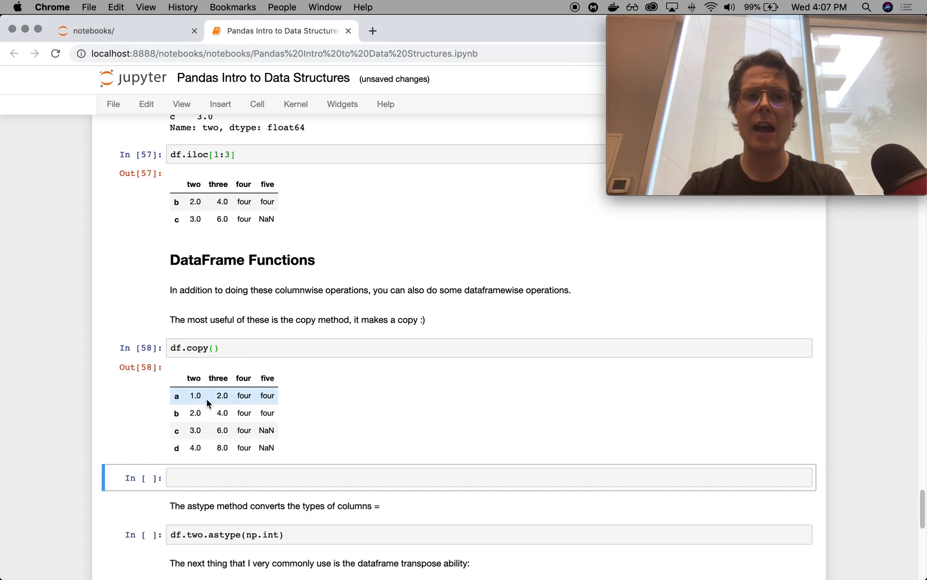
# - Add empty cells and run the assignment x = df in the first one
pyautogui.click(180, 479)
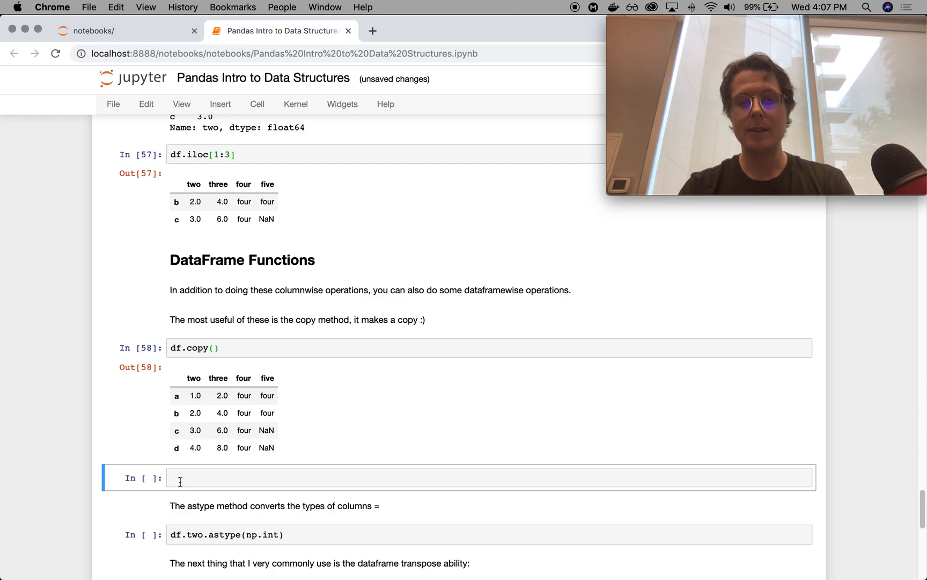
pyautogui.press('b')
pyautogui.press('b')
pyautogui.click(177, 479)
pyautogui.write('x =')
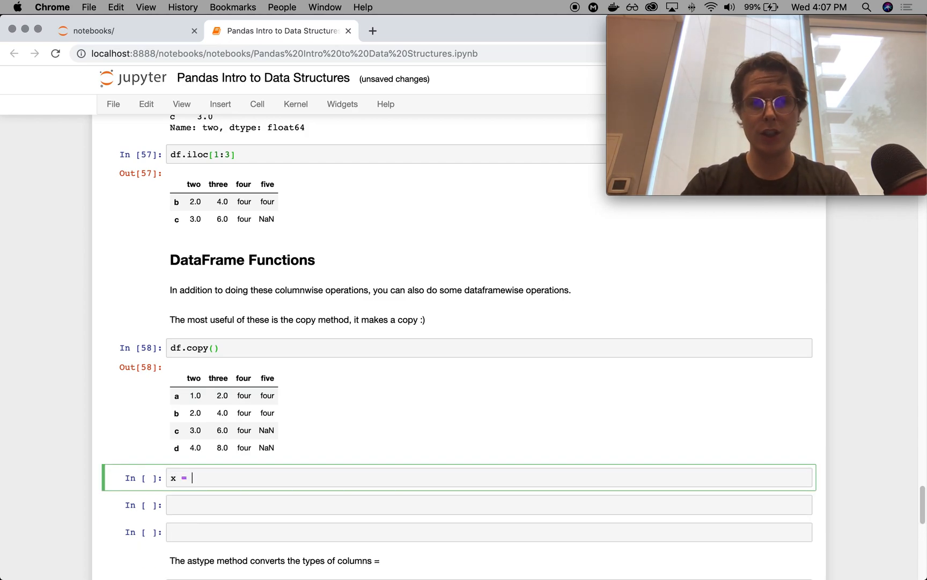
pyautogui.write('df')
pyautogui.hotkey('shift', 'Return')
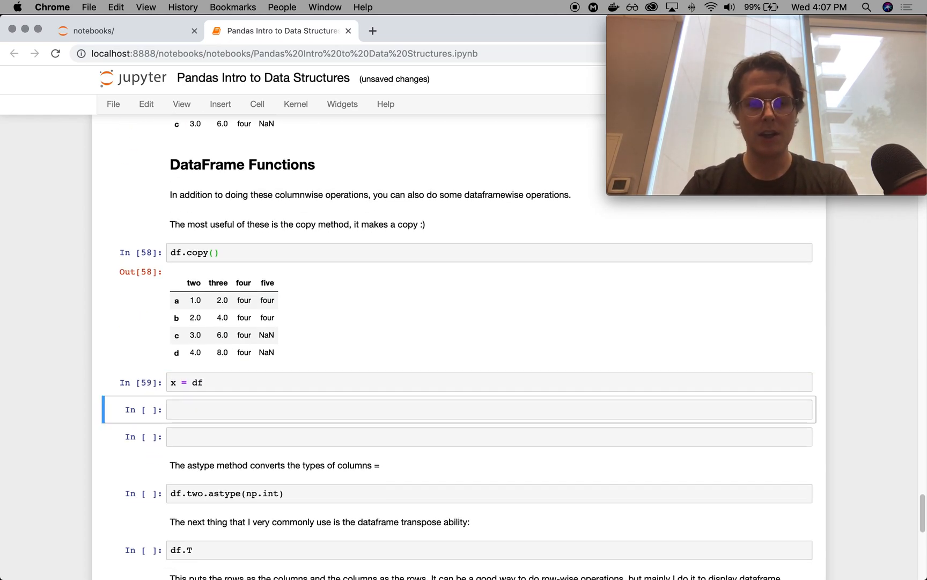
# - Run x.loc['a', 'two'] = -1 in the next cell
pyautogui.press('Return')
pyautogui.write('x')
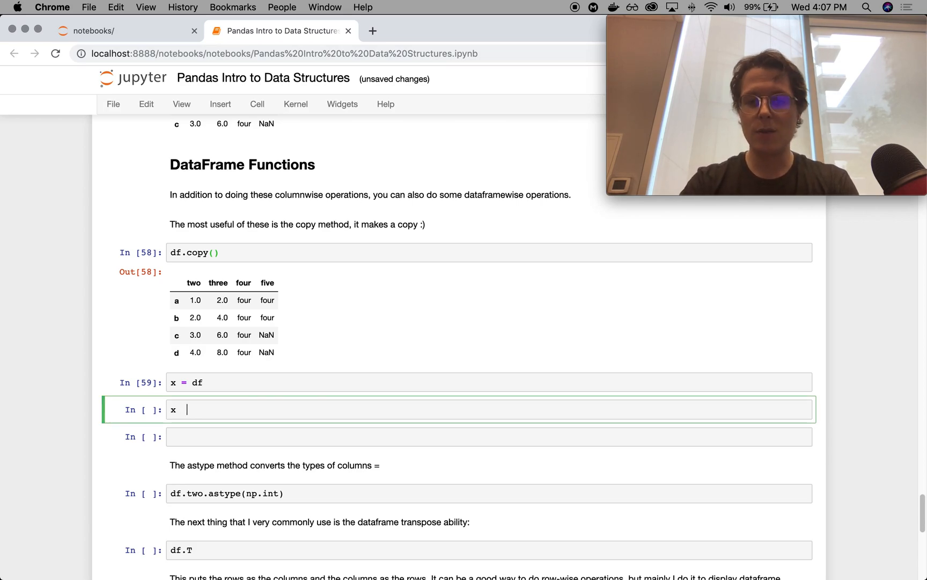
pyautogui.write('.lo')
pyautogui.press('Tab')
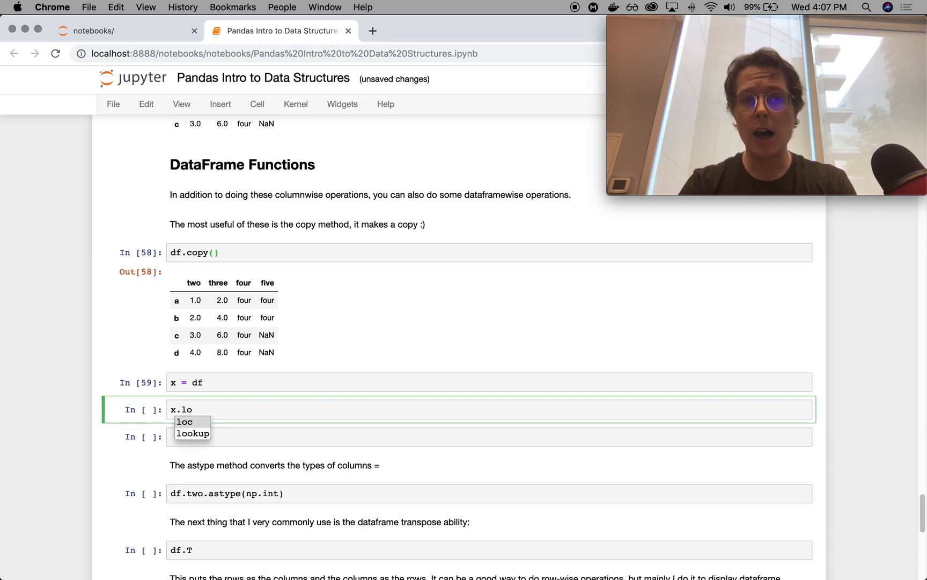
pyautogui.write('c')
pyautogui.write("''")
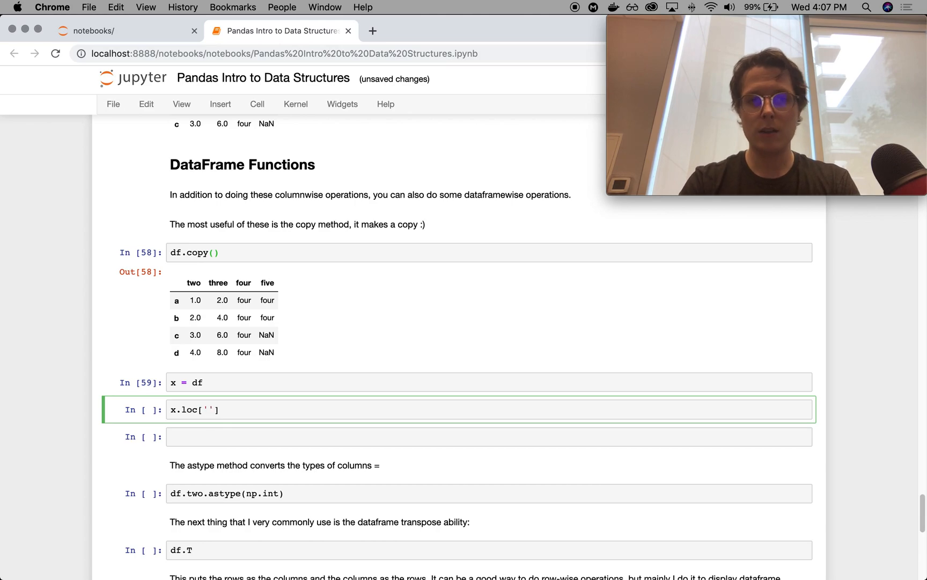
pyautogui.write("a, ''")
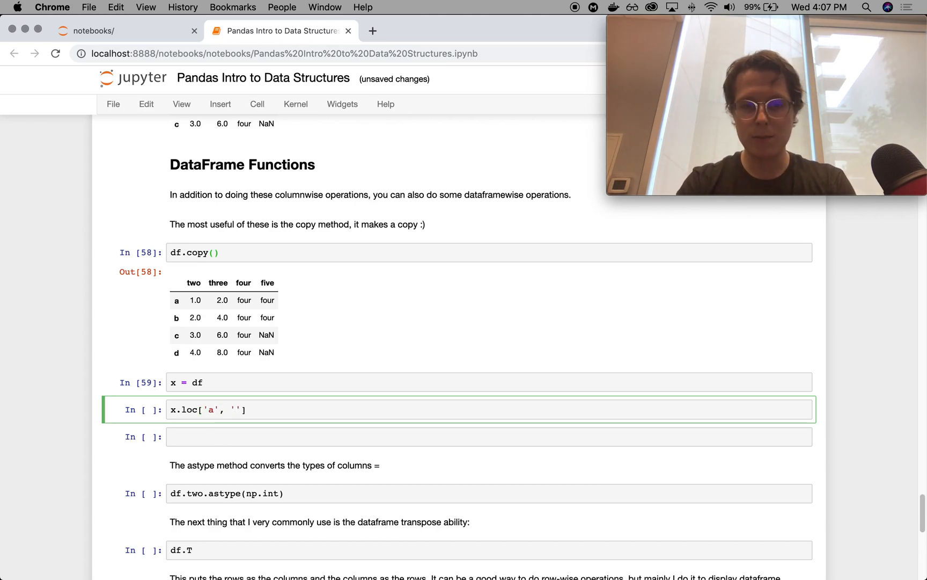
pyautogui.write('two')
pyautogui.press('Right')
pyautogui.press('Right')
pyautogui.write('=')
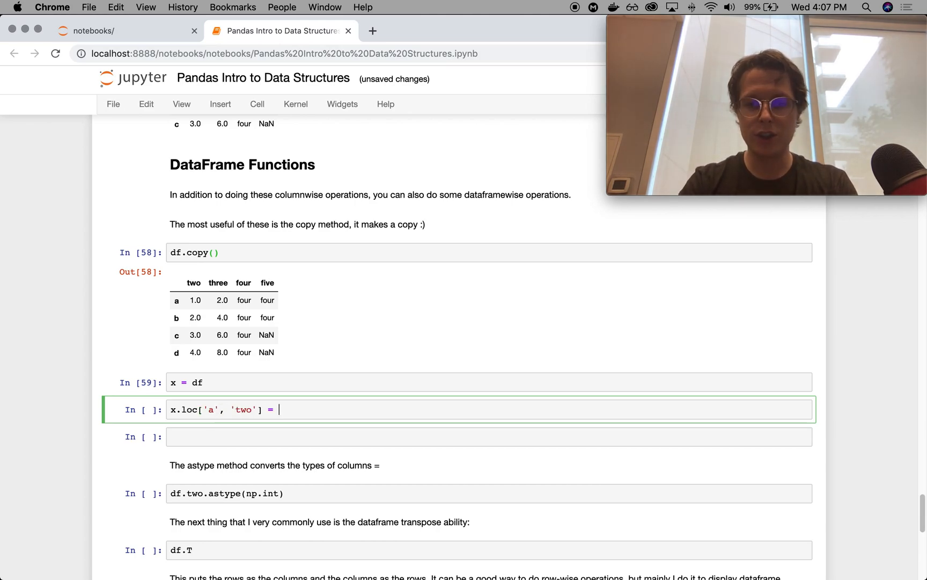
pyautogui.hotkey('shift', 'Return')
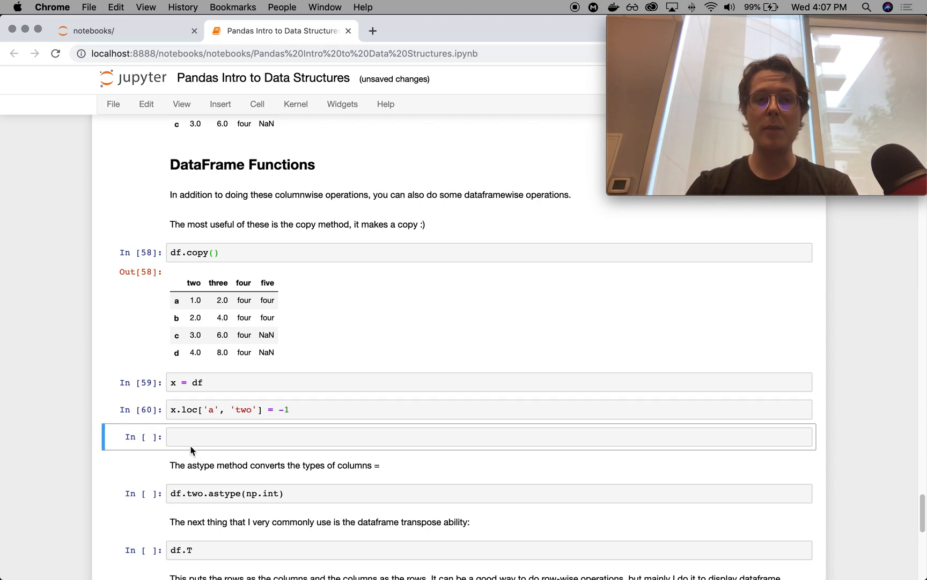
pyautogui.write('df')
# - Display df to show row a, column two now holds -1.0
pyautogui.hotkey('shift', 'Return')
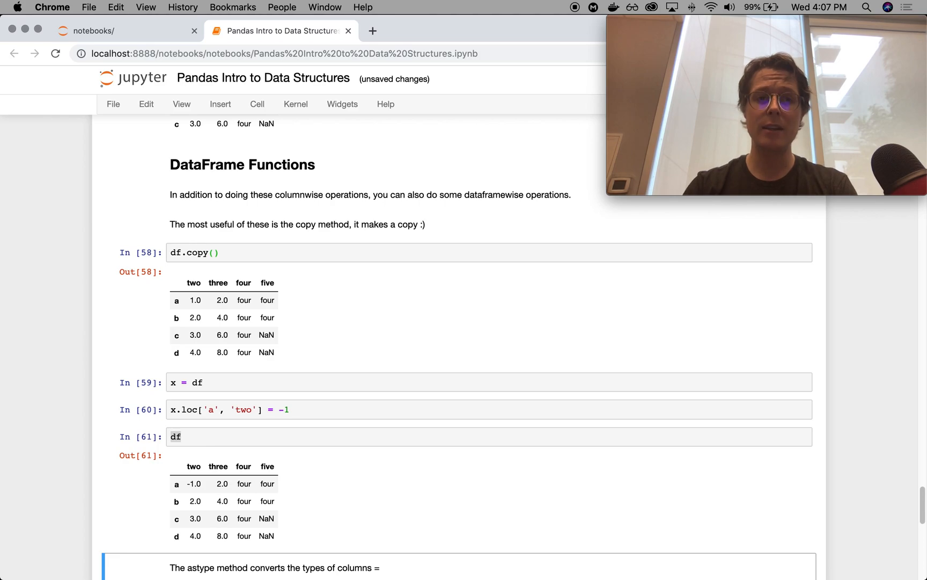
pyautogui.click(194, 483)
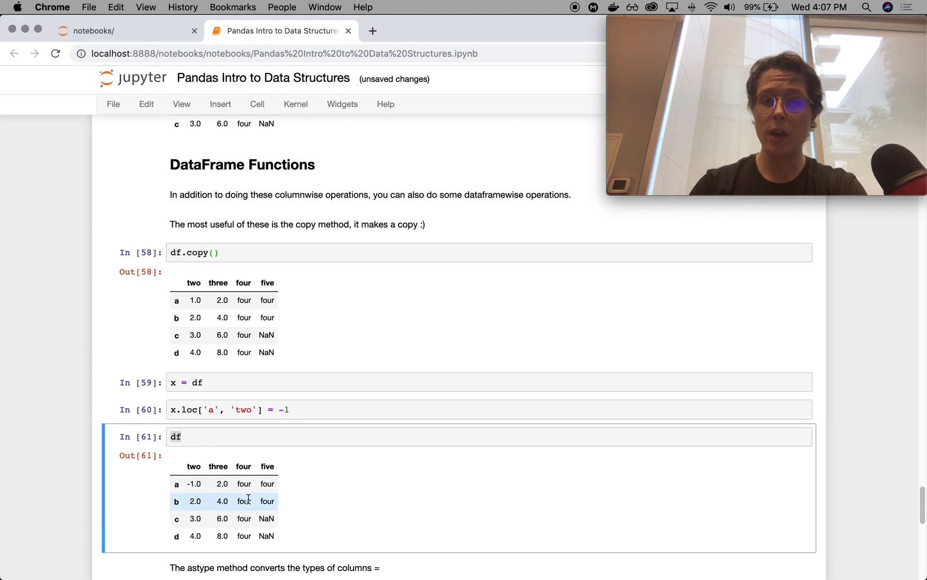
pyautogui.click(187, 438)
pyautogui.click(174, 410)
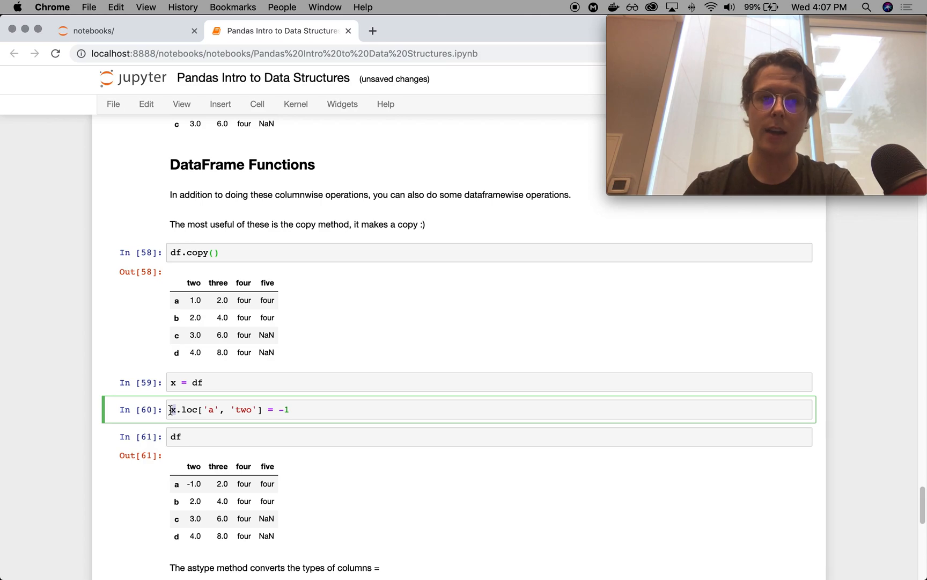
# - Change to x = df.copy() with x.loc['a','two'] = -2 and rerun so df still shows -1.0
pyautogui.click(211, 382)
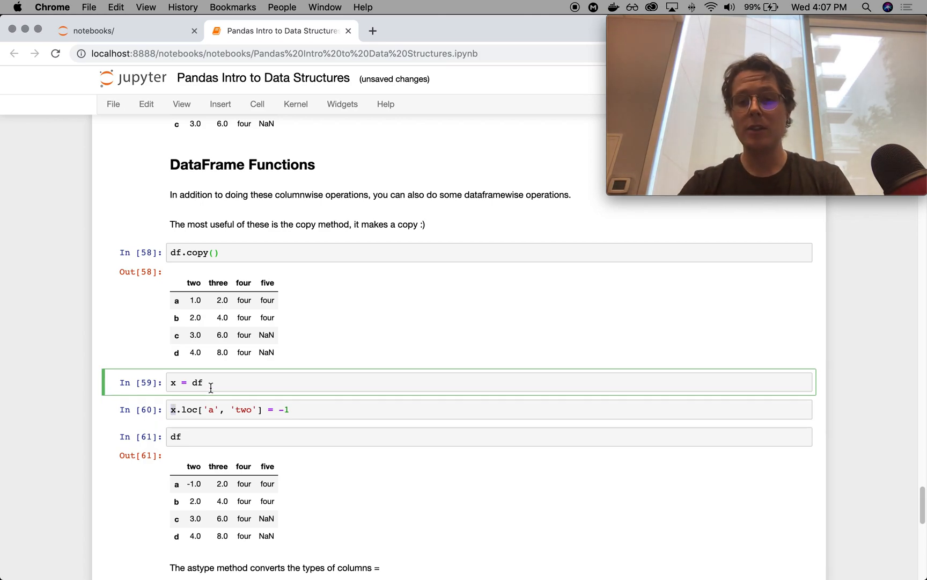
pyautogui.write('.copy(')
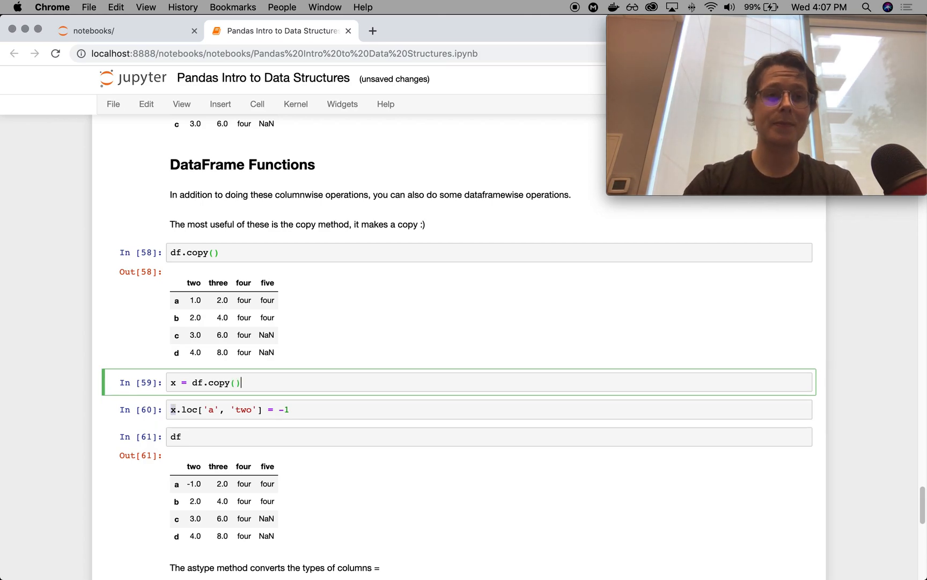
pyautogui.hotkey('shift', 'Return')
pyautogui.click(303, 412)
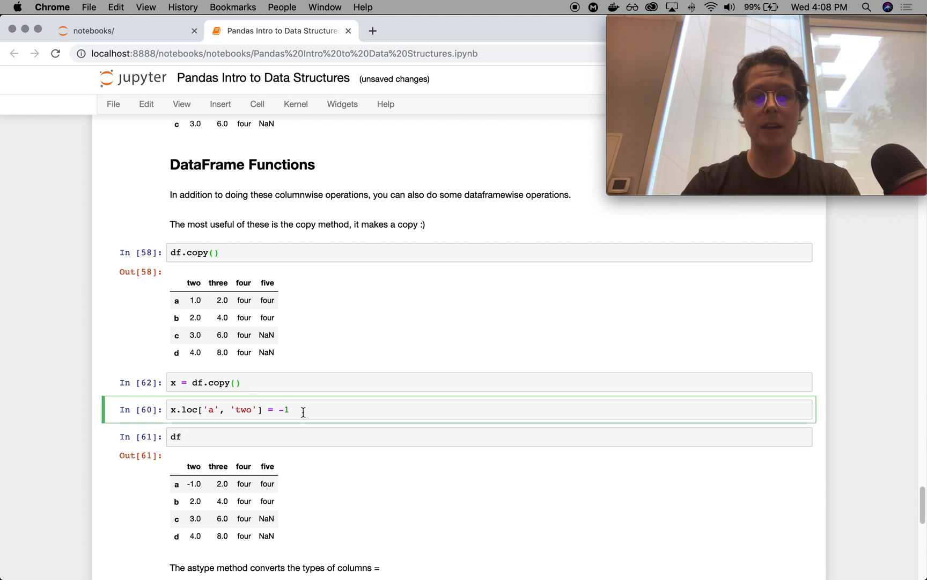
pyautogui.write('2')
pyautogui.hotkey('shift', 'Return')
pyautogui.hotkey('shift', 'Return')
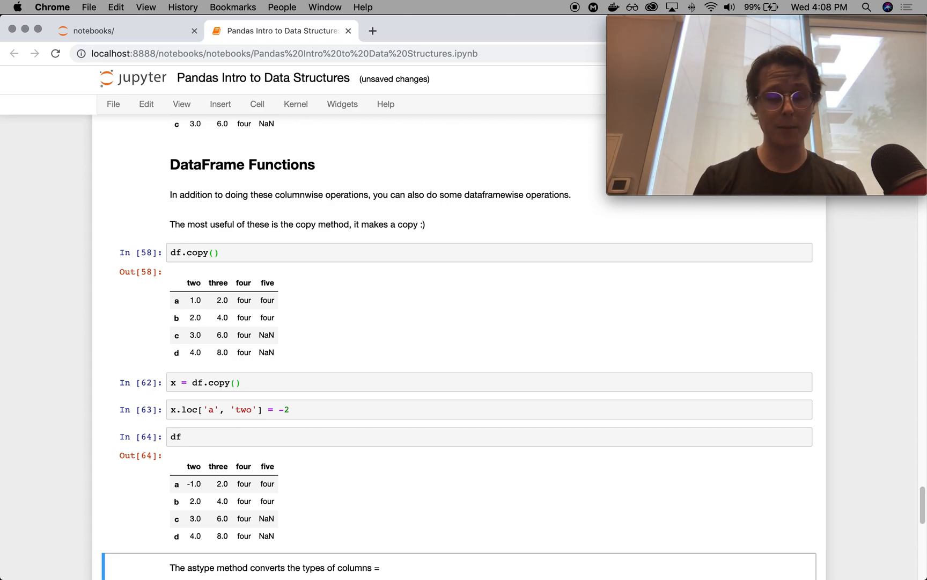
pyautogui.scroll(-3, 464, 362)
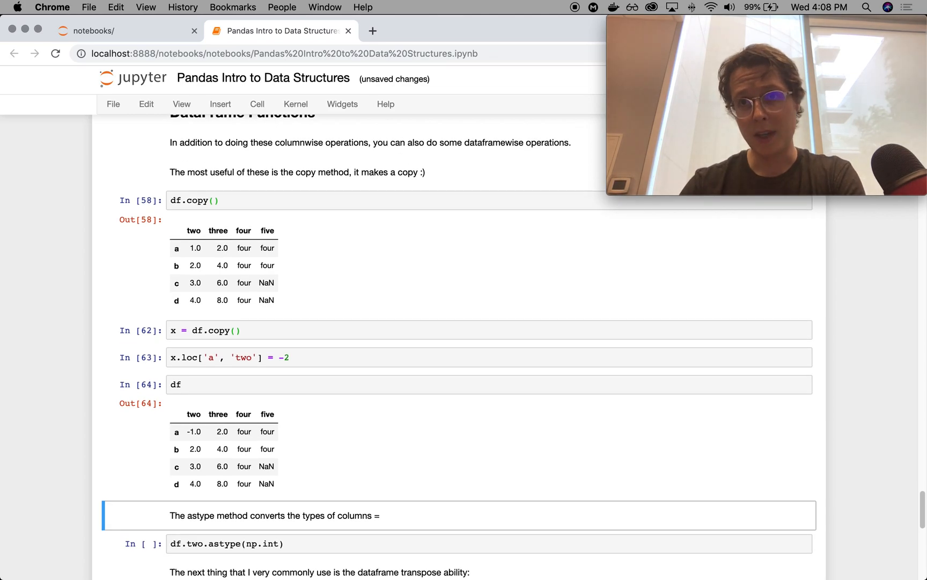
pyautogui.scroll(-5, 464, 362)
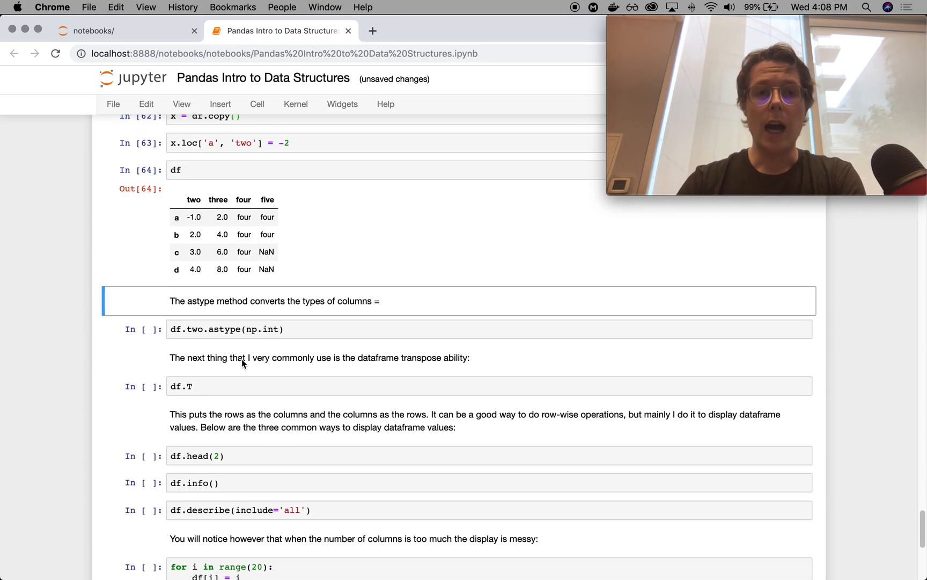
# - Run df.two.astype(np.int) to show column two as int64 values -1, 2, 3, 4
pyautogui.click(227, 329)
pyautogui.doubleClick(227, 328)
pyautogui.click(329, 334)
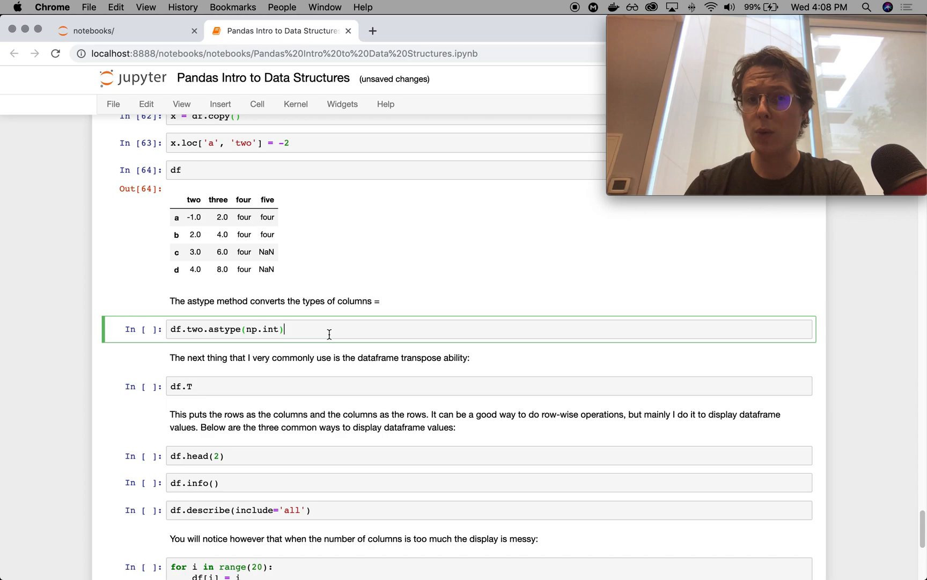
pyautogui.hotkey('shift', 'Return')
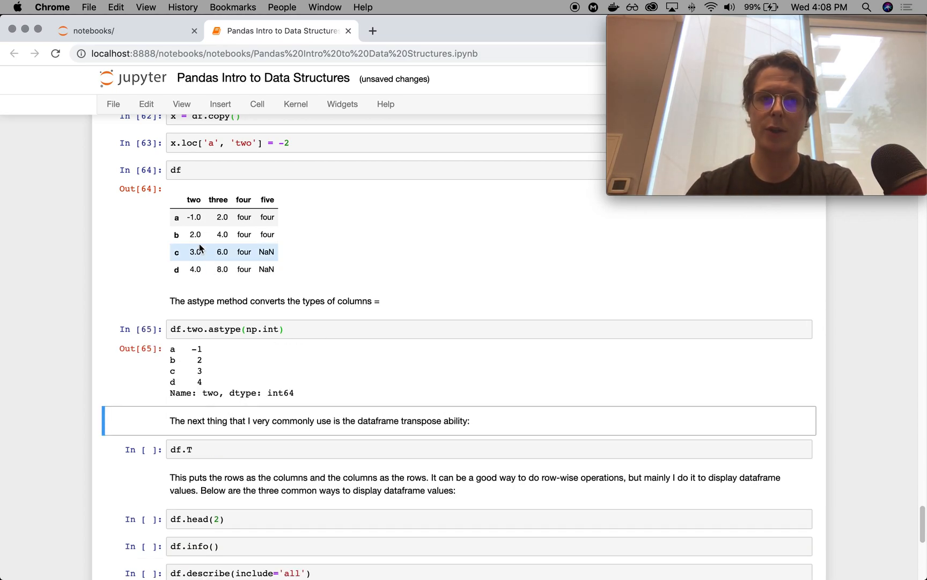
pyautogui.doubleClick(194, 217)
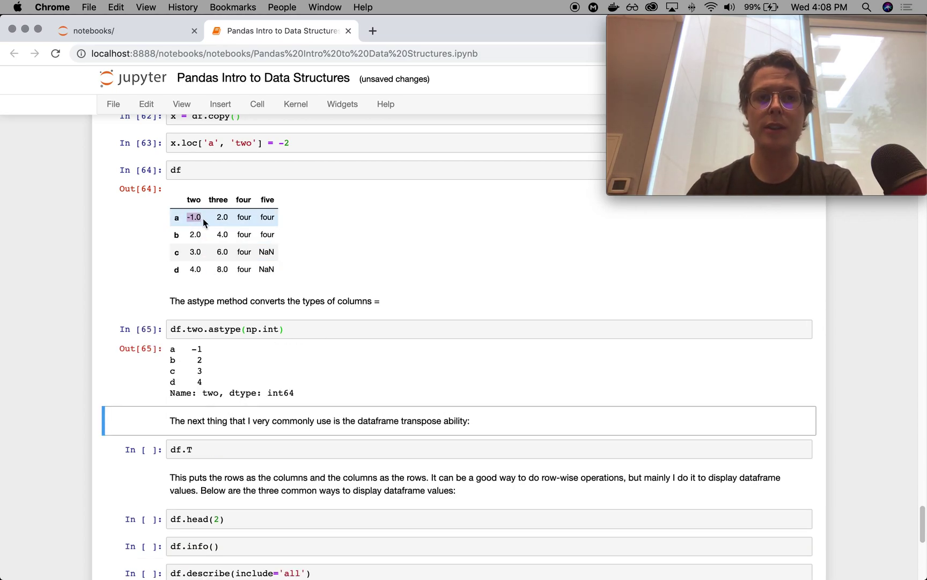
pyautogui.doubleClick(269, 329)
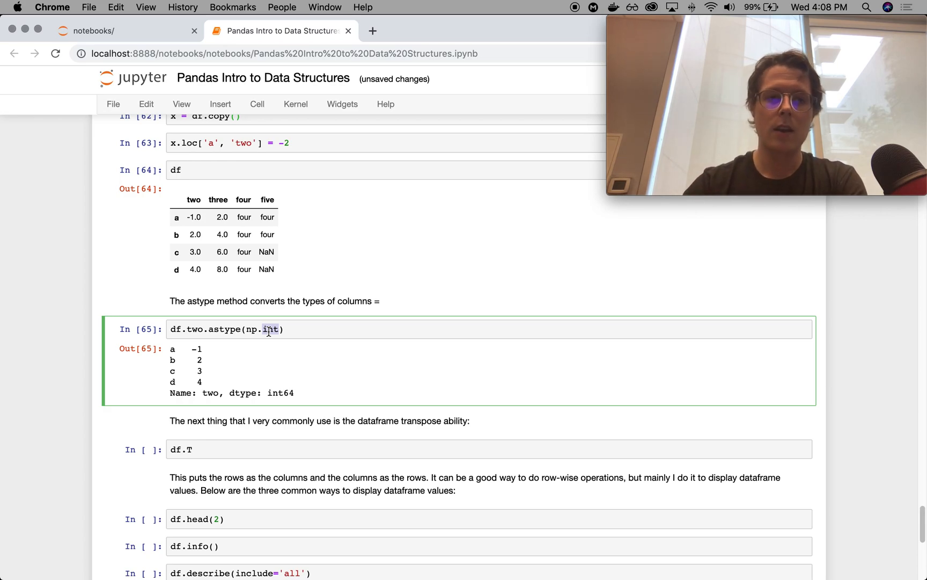
pyautogui.scroll(-2, 269, 330)
pyautogui.scroll(-1, 269, 330)
# - Run df.T to display the transposed table with a–d as columns
pyautogui.click(248, 344)
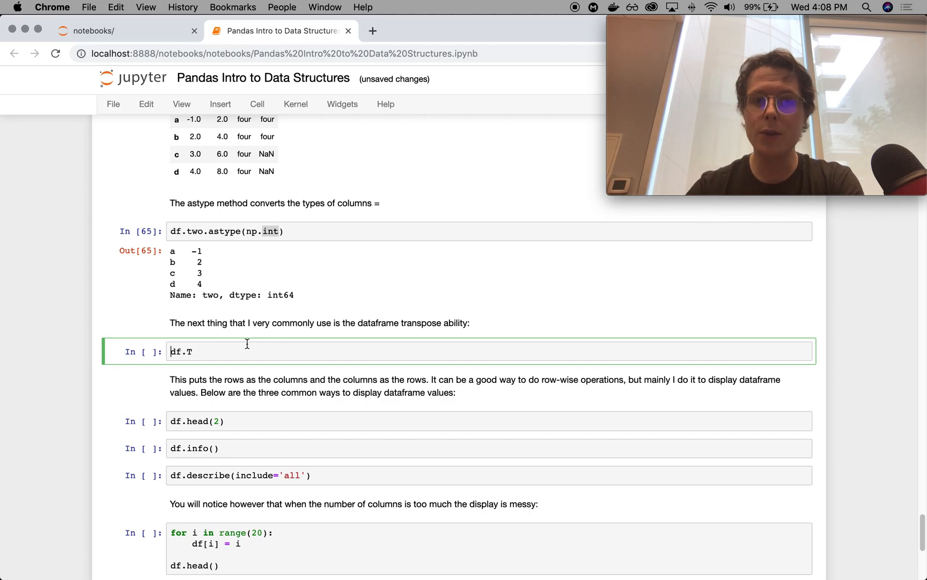
pyautogui.hotkey('shift', 'Return')
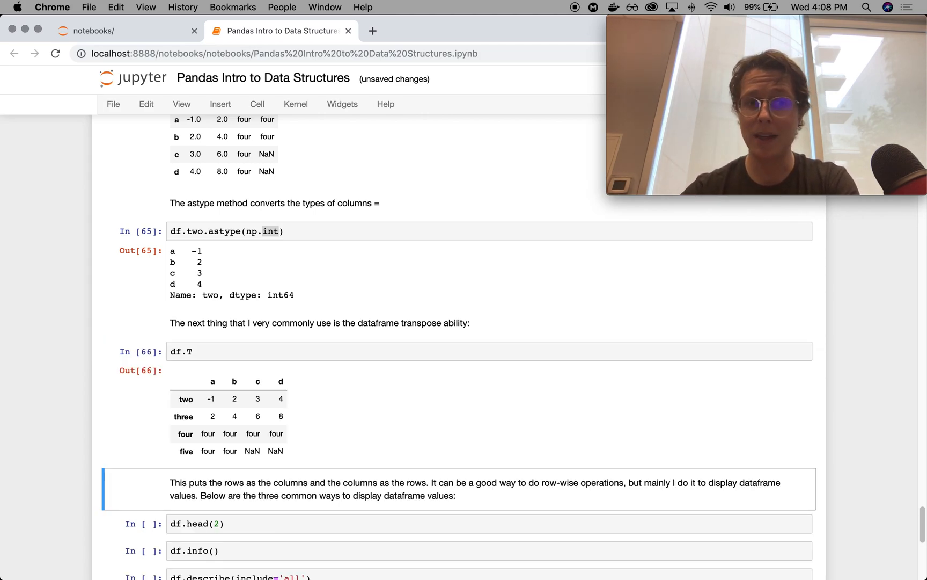
pyautogui.scroll(-3, 460, 348)
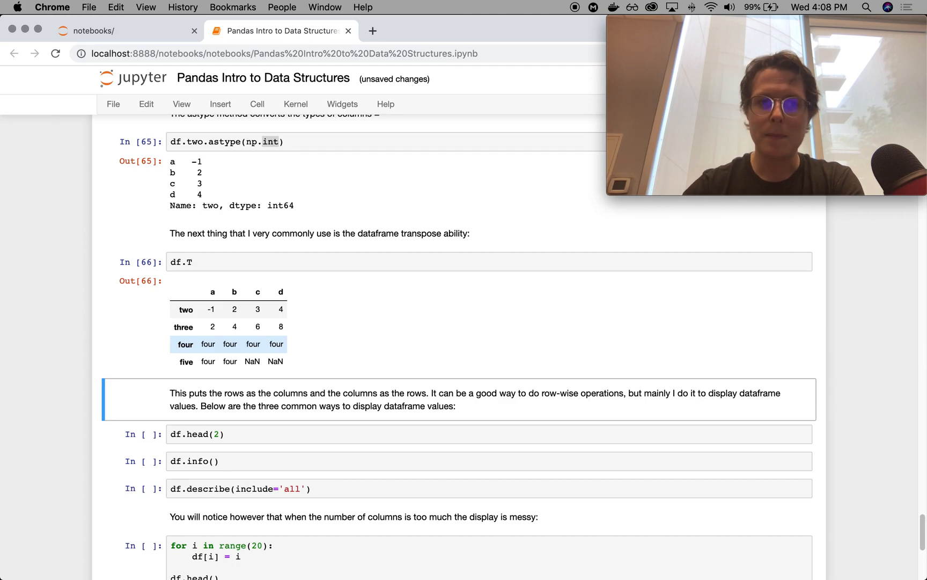
pyautogui.scroll(-3, 459, 348)
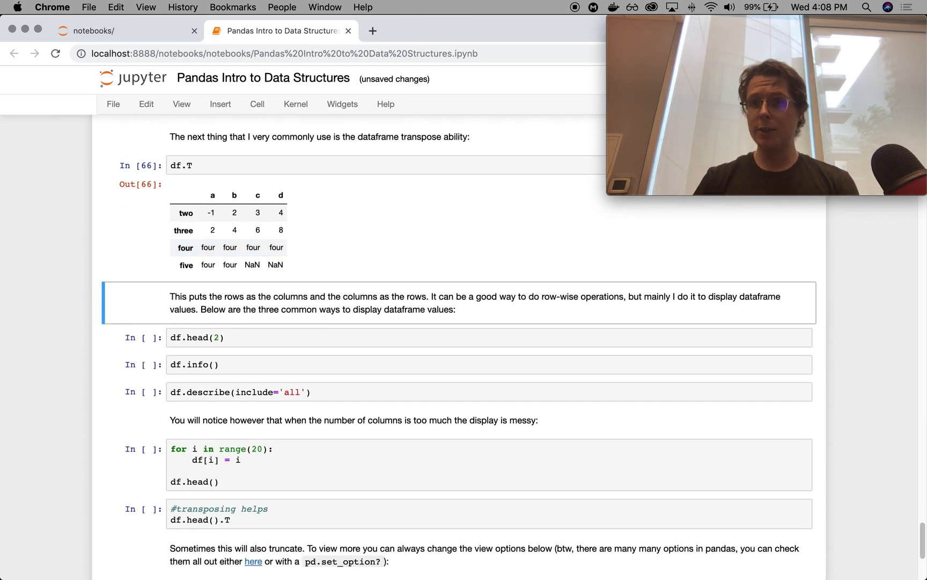
# - Run df.head(2), then change it to df.tail(2) to show the last two rows
pyautogui.press('Down')
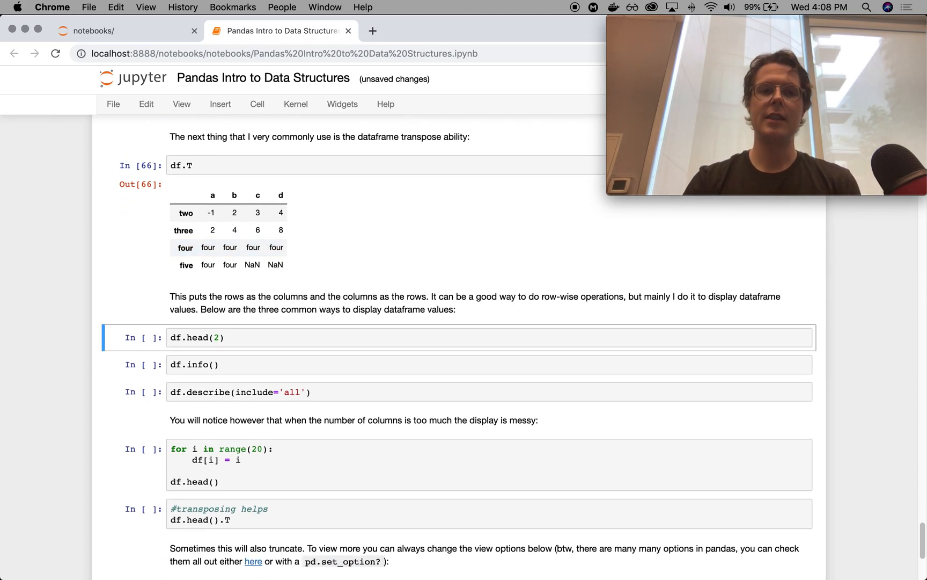
pyautogui.hotkey('shift', 'Return')
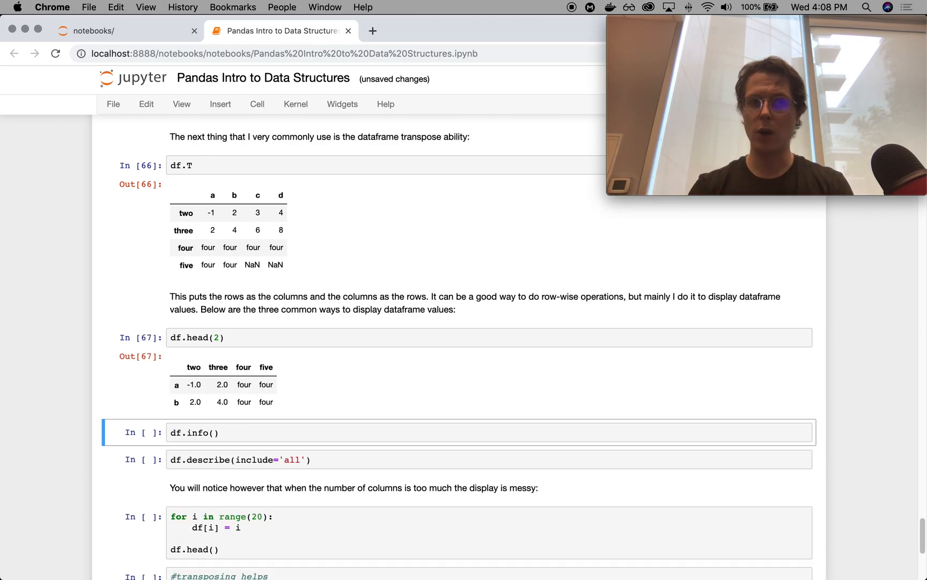
pyautogui.doubleClick(191, 337)
pyautogui.write('tai')
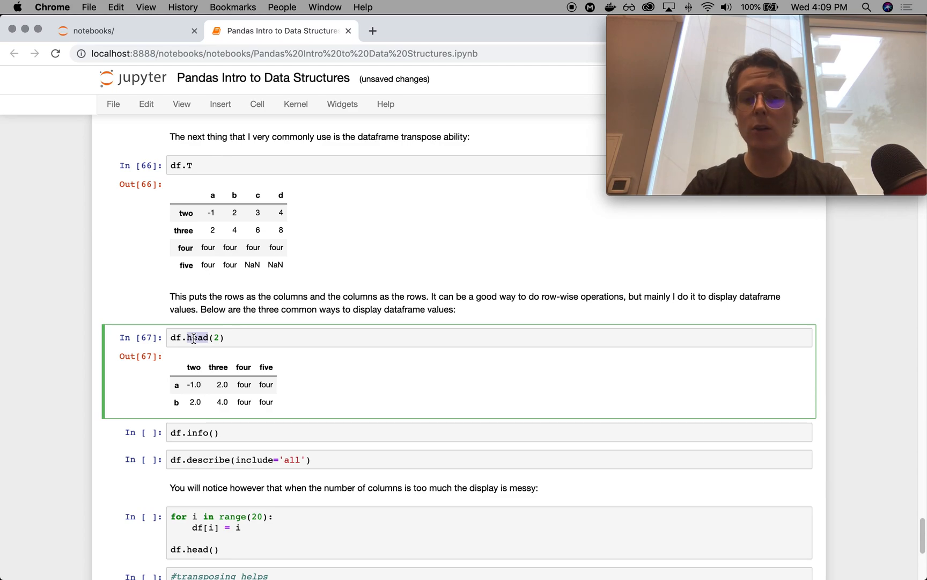
pyautogui.write('l')
pyautogui.hotkey('shift', 'Return')
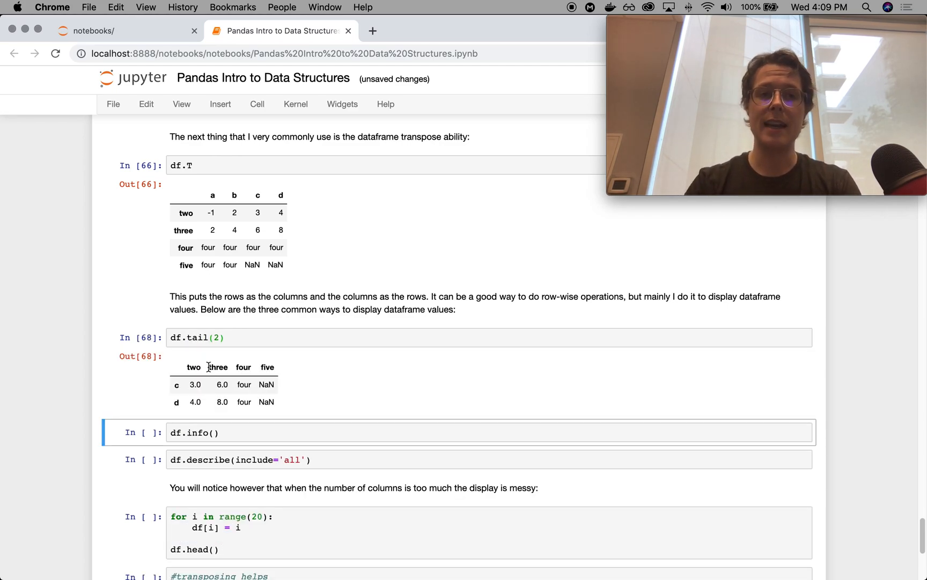
# - Switch to df.sample(2) for two random rows, then run df.info() for the dtypes summary
pyautogui.click(197, 337)
pyautogui.doubleClick(198, 337)
pyautogui.write('sample')
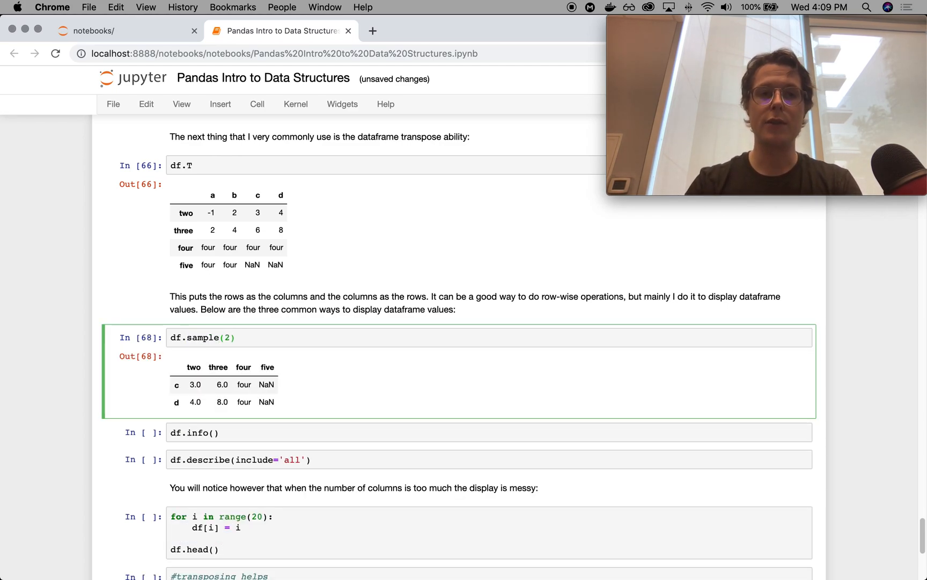
pyautogui.hotkey('shift', 'Return')
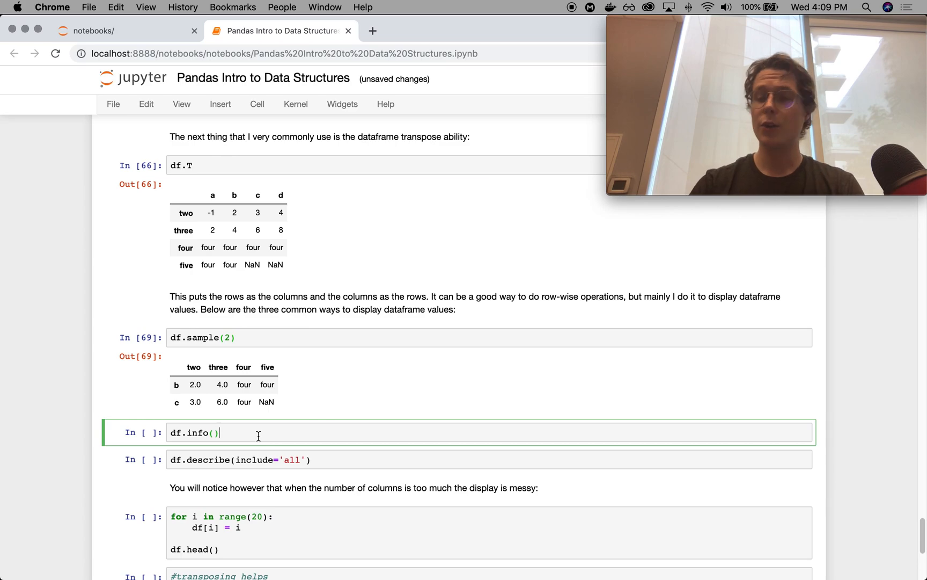
pyautogui.hotkey('shift', 'Return')
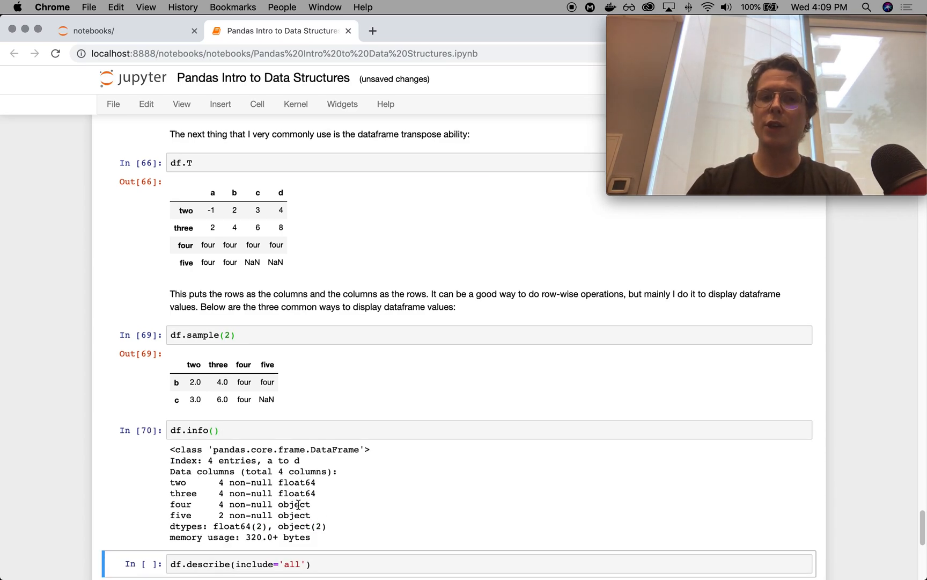
pyautogui.scroll(-3, 296, 497)
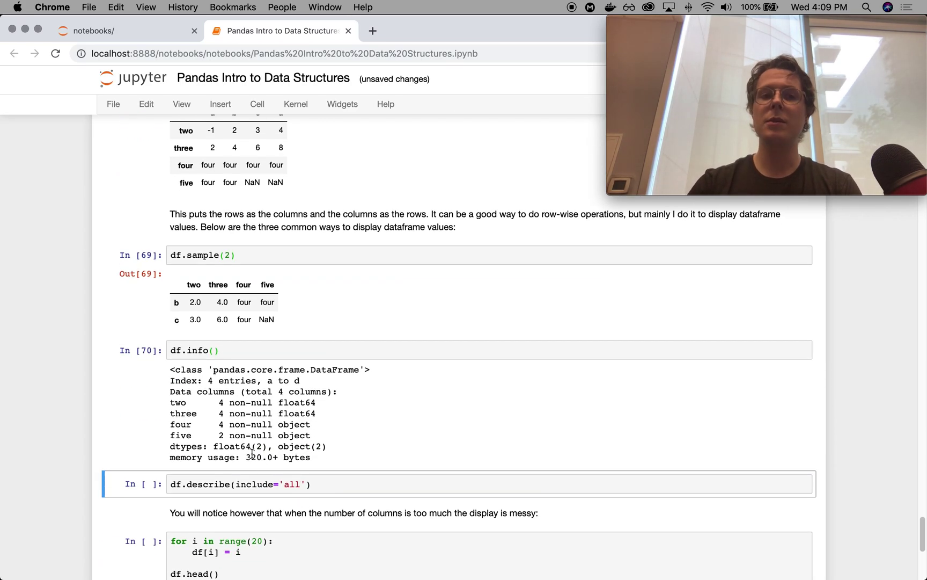
pyautogui.doubleClick(297, 403)
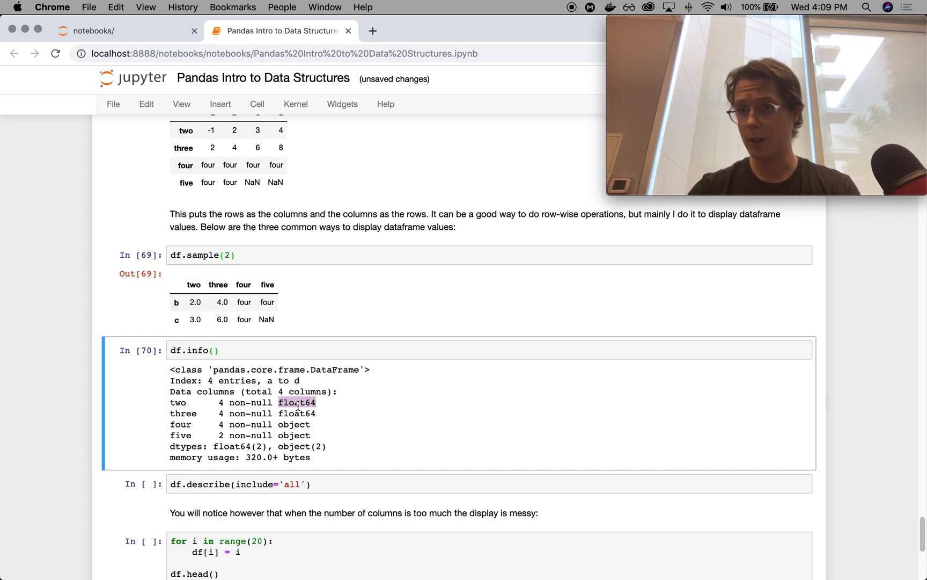
pyautogui.scroll(-3, 297, 406)
# - Run df.describe(include='all') and inspect the NaN in the unique row
pyautogui.click(337, 398)
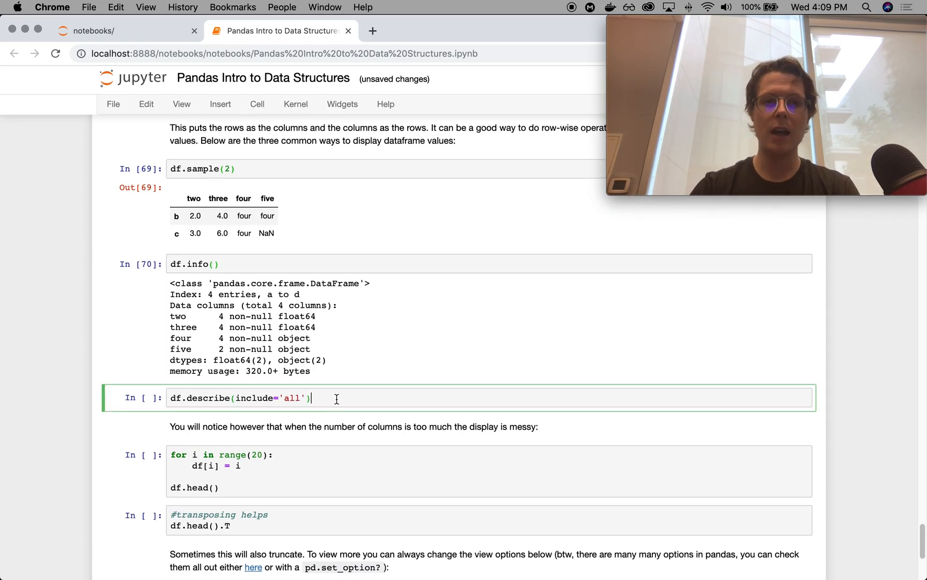
pyautogui.hotkey('shift', 'Return')
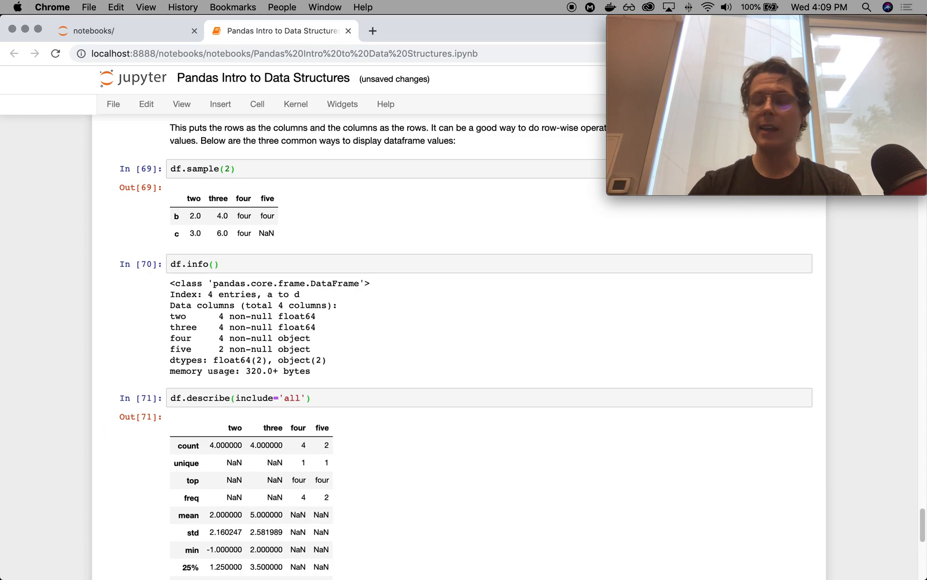
pyautogui.scroll(-5, 464, 362)
pyautogui.scroll(-3, 463, 362)
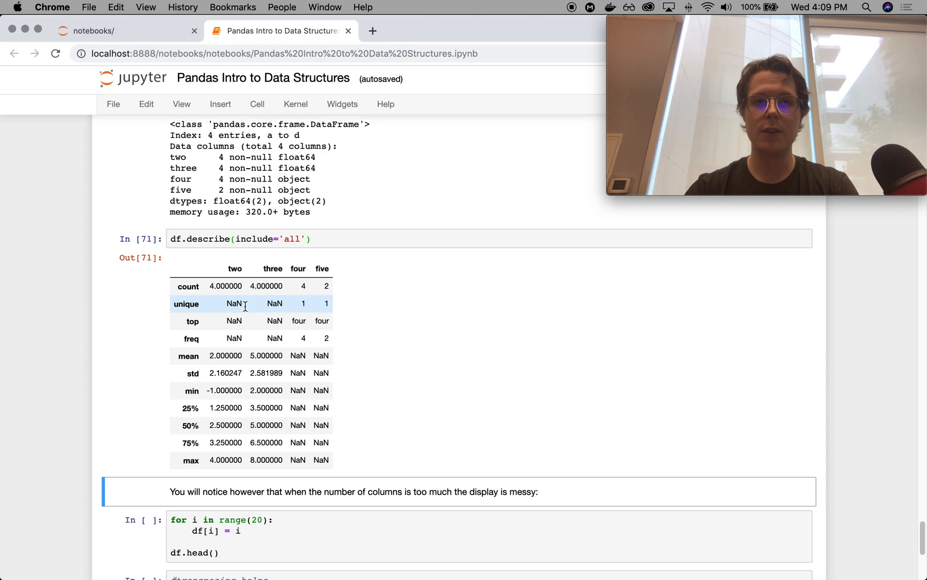
pyautogui.moveTo(235, 303); pyautogui.dragTo(226, 303)
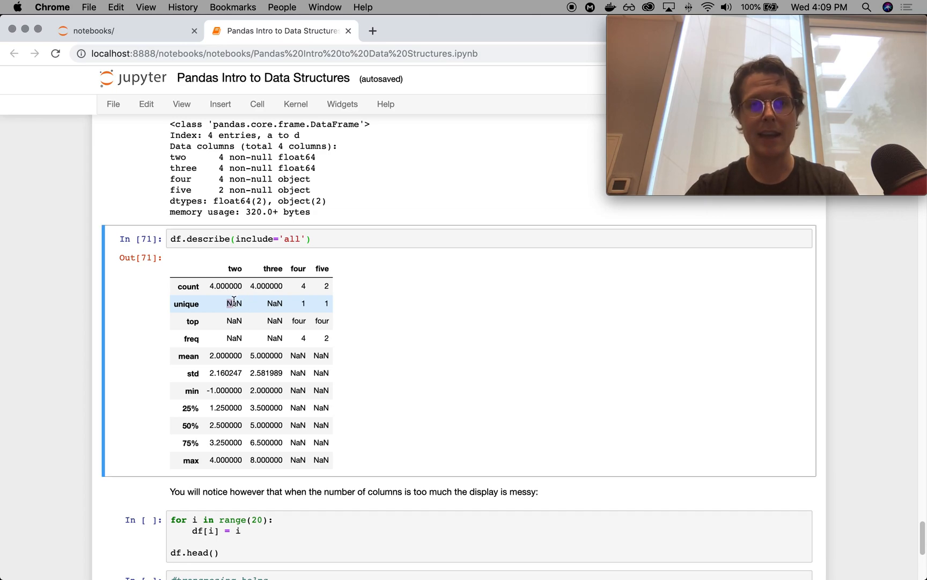
pyautogui.click(302, 305)
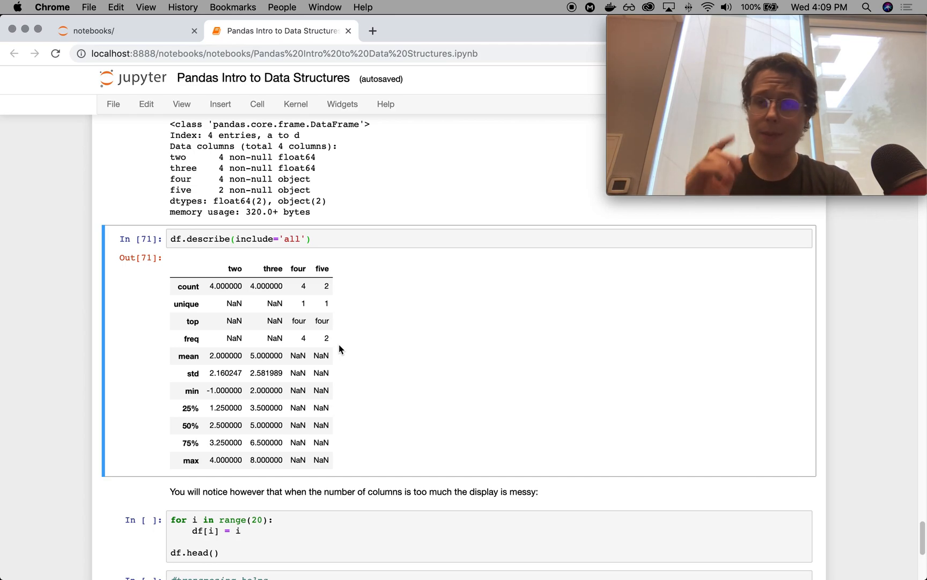
pyautogui.scroll(-5, 339, 349)
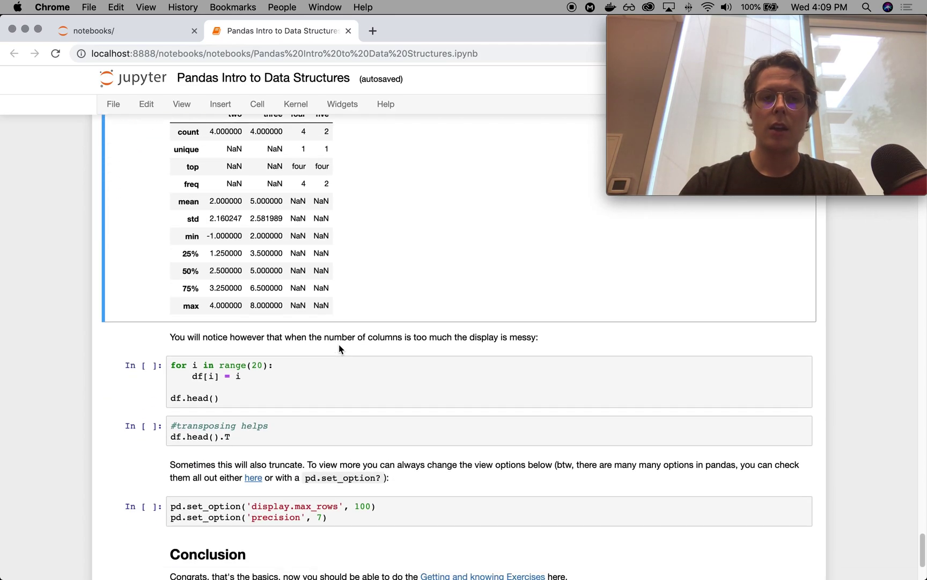
# - Run the range(20) loop adding columns 0–19 and inspect the truncated 4×24 head output
pyautogui.click(269, 382)
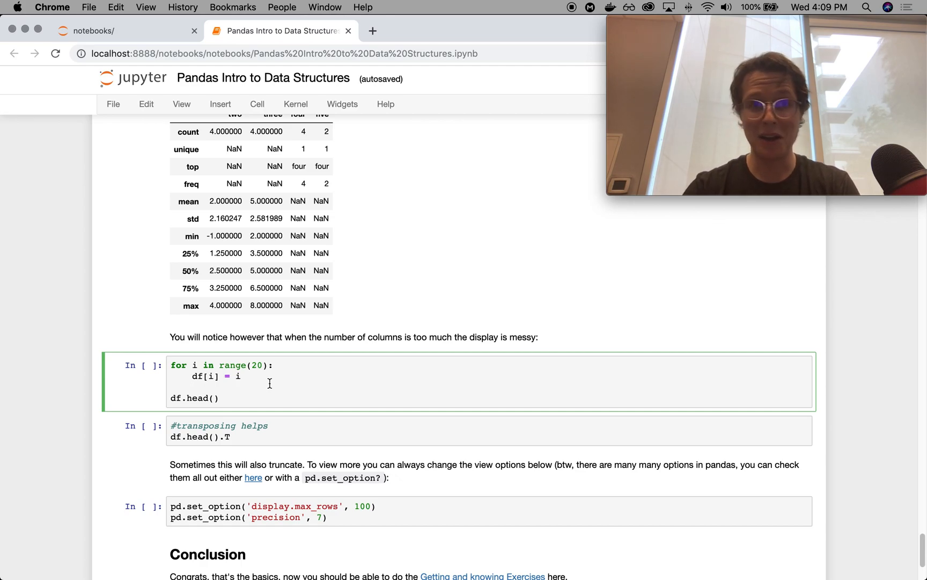
pyautogui.hotkey('shift', 'Return')
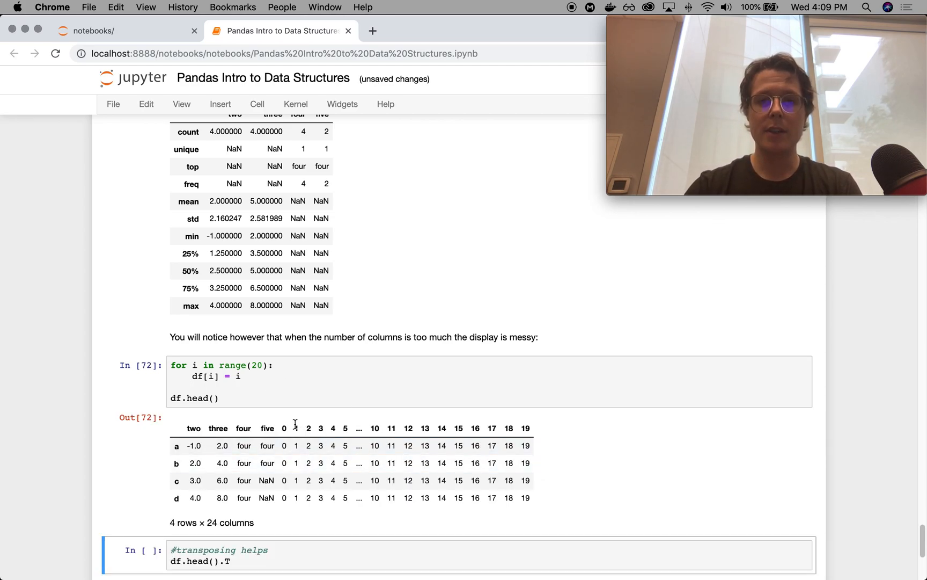
pyautogui.moveTo(308, 429); pyautogui.dragTo(495, 431)
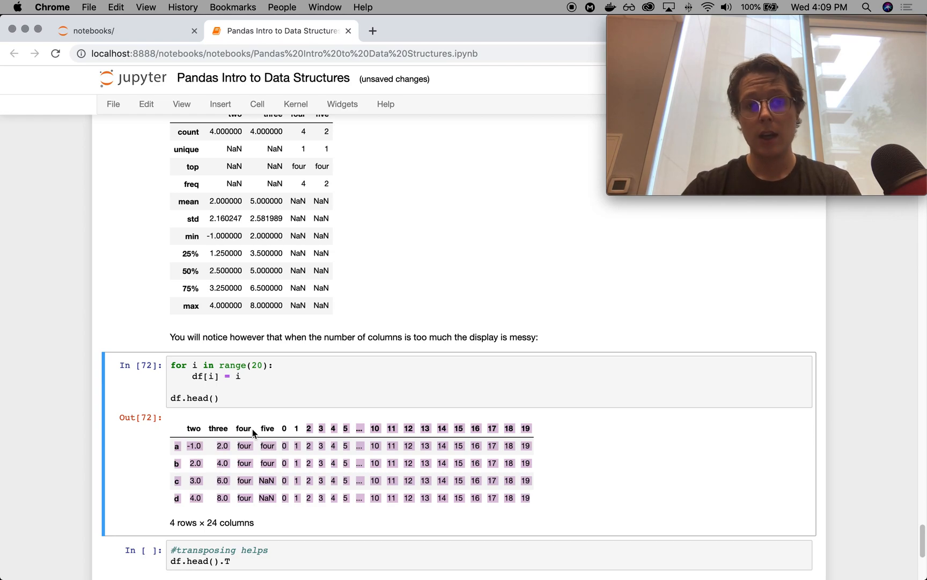
pyautogui.click(338, 469)
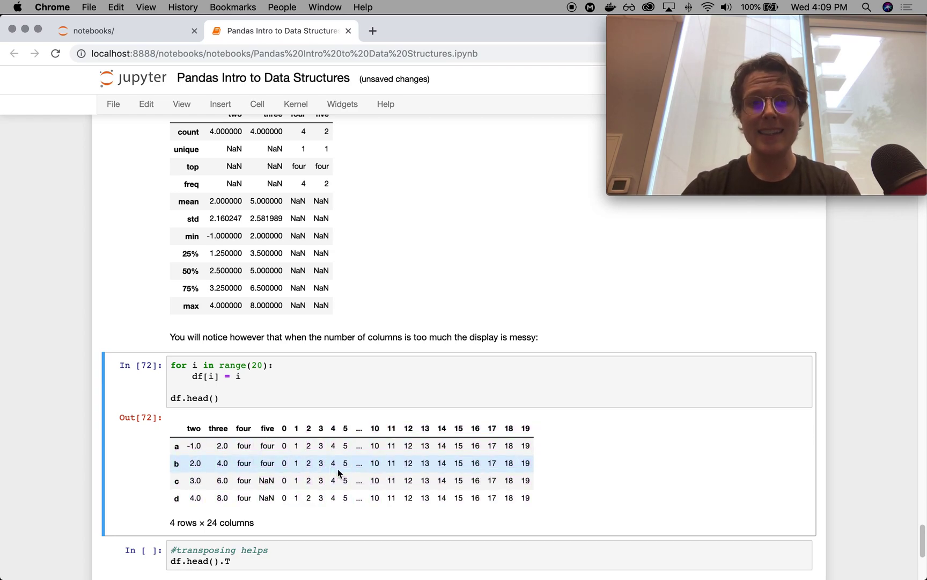
pyautogui.doubleClick(357, 428)
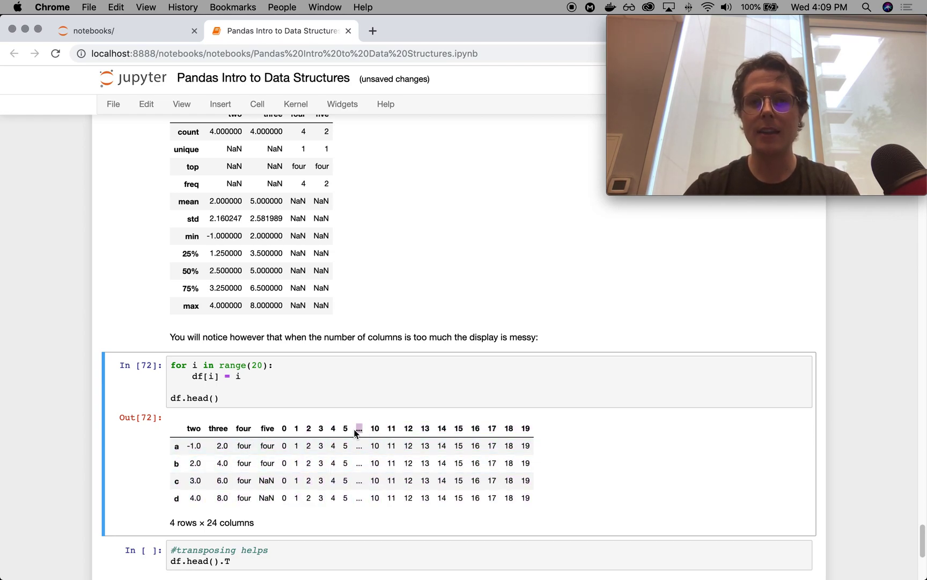
pyautogui.click(392, 431)
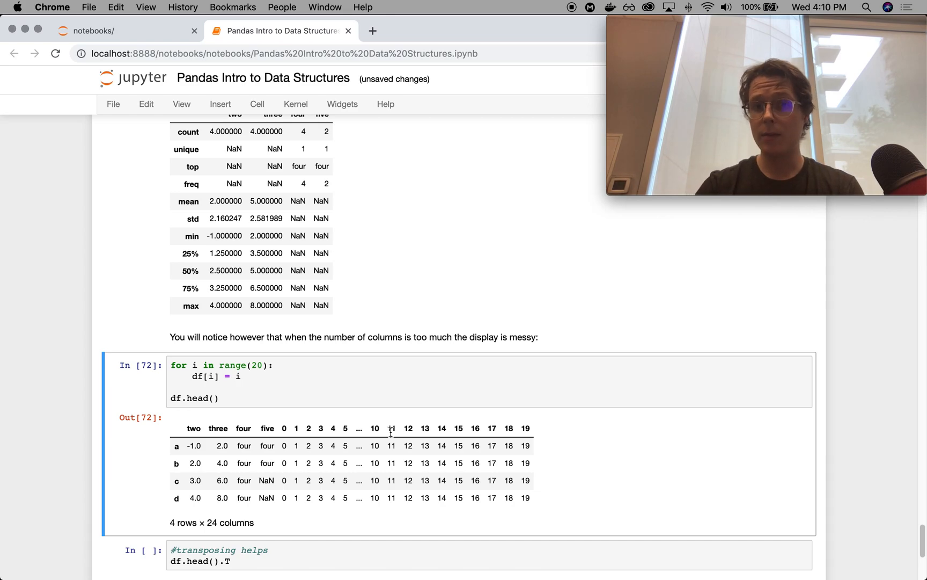
pyautogui.scroll(-5, 390, 431)
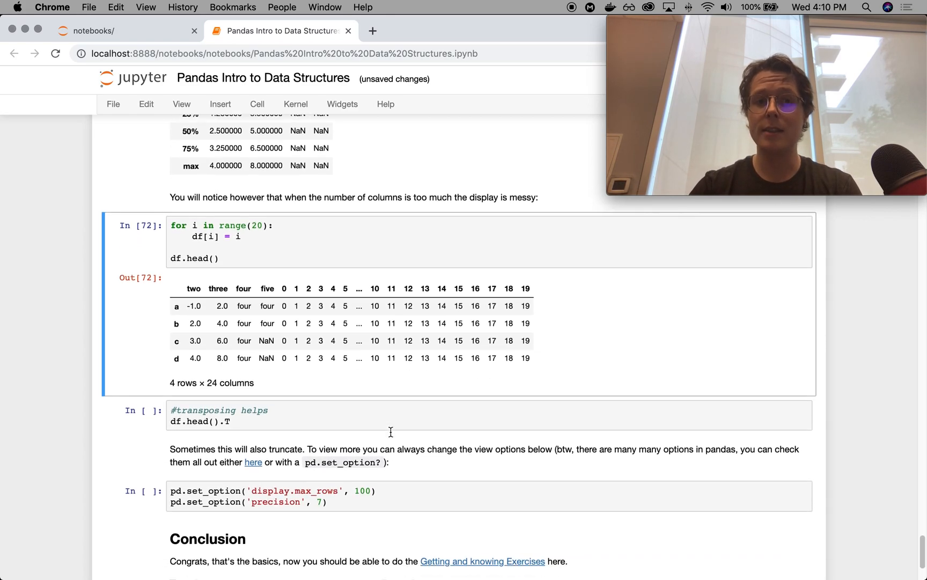
# - Run df.head().T to list all 24 columns as rows, including row 19
pyautogui.click(310, 426)
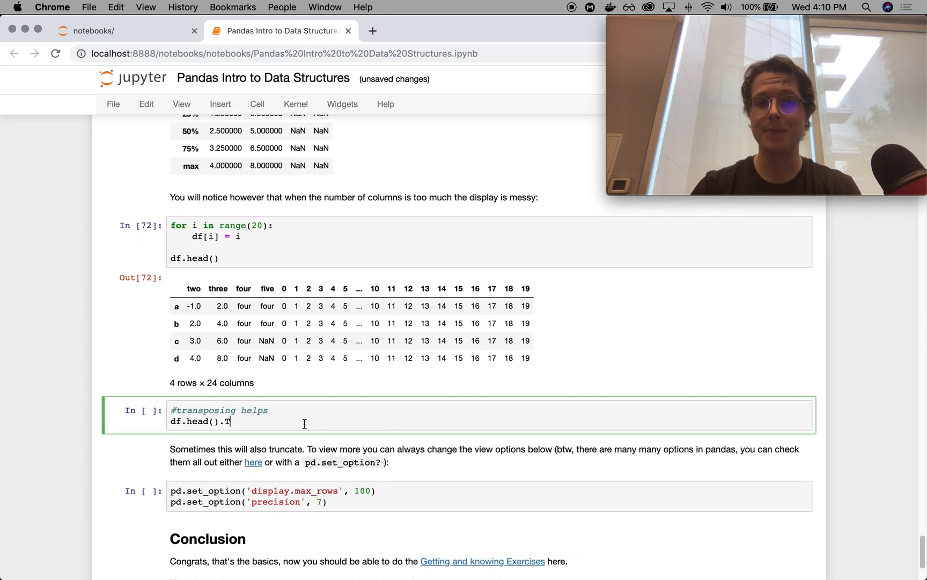
pyautogui.hotkey('shift', 'Return')
pyautogui.scroll(-5, 391, 431)
pyautogui.scroll(-5, 391, 431)
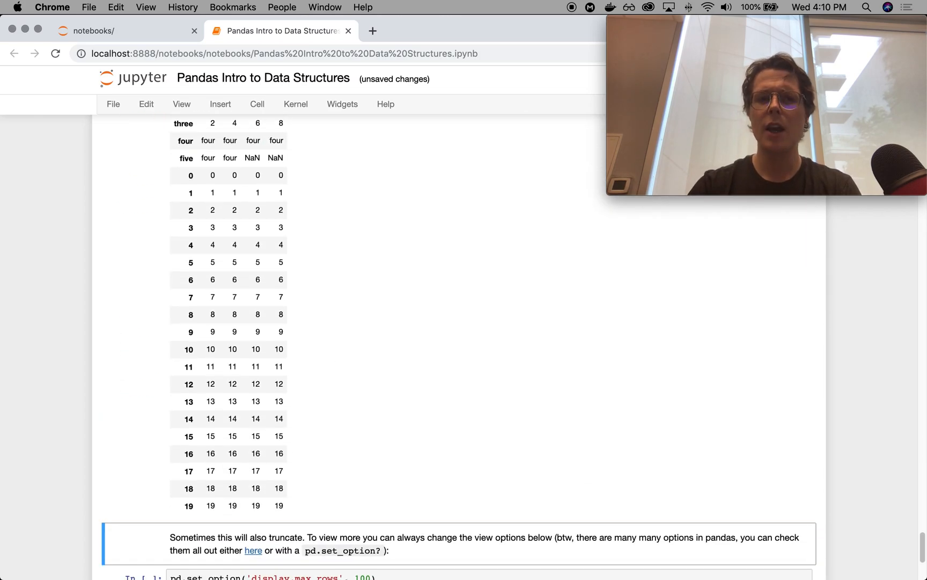
pyautogui.scroll(-3, 391, 431)
pyautogui.scroll(3, 391, 431)
pyautogui.scroll(3, 390, 432)
pyautogui.scroll(3, 390, 431)
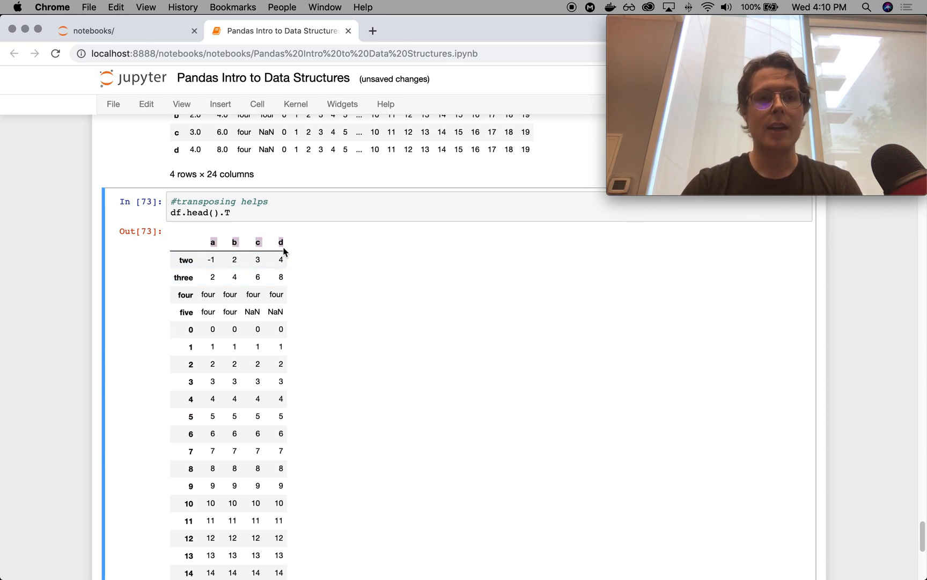
pyautogui.click(213, 241)
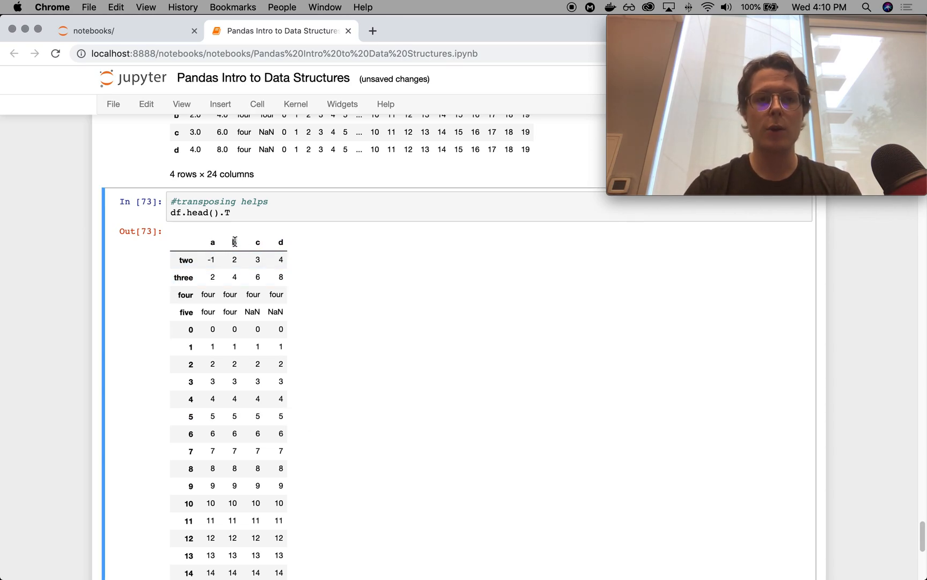
pyautogui.scroll(-4, 210, 322)
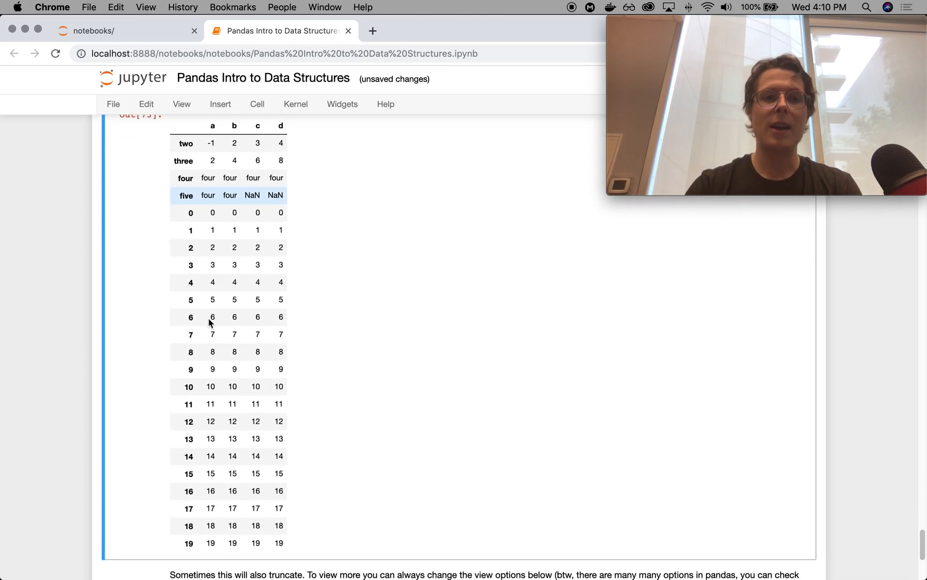
pyautogui.scroll(-1, 210, 322)
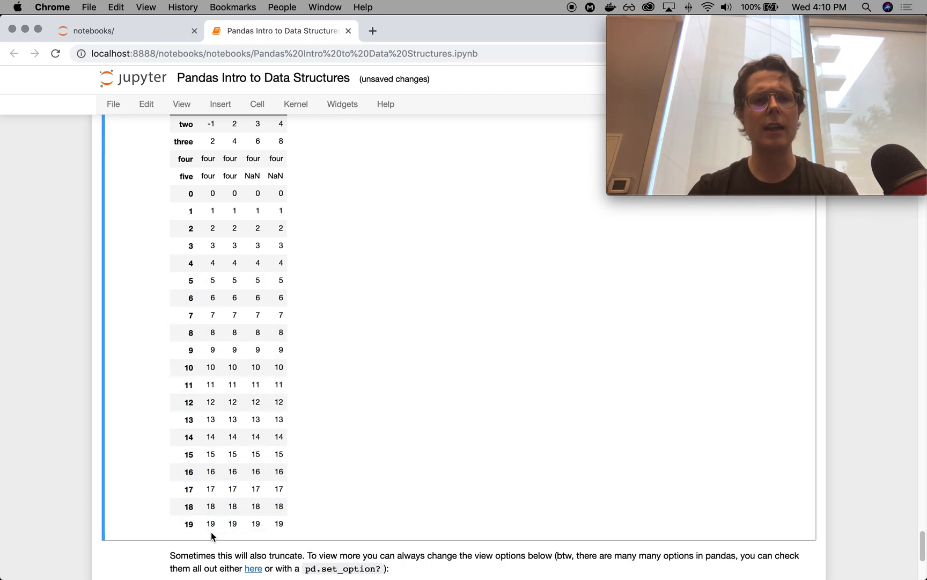
pyautogui.moveTo(185, 523); pyautogui.dragTo(287, 528)
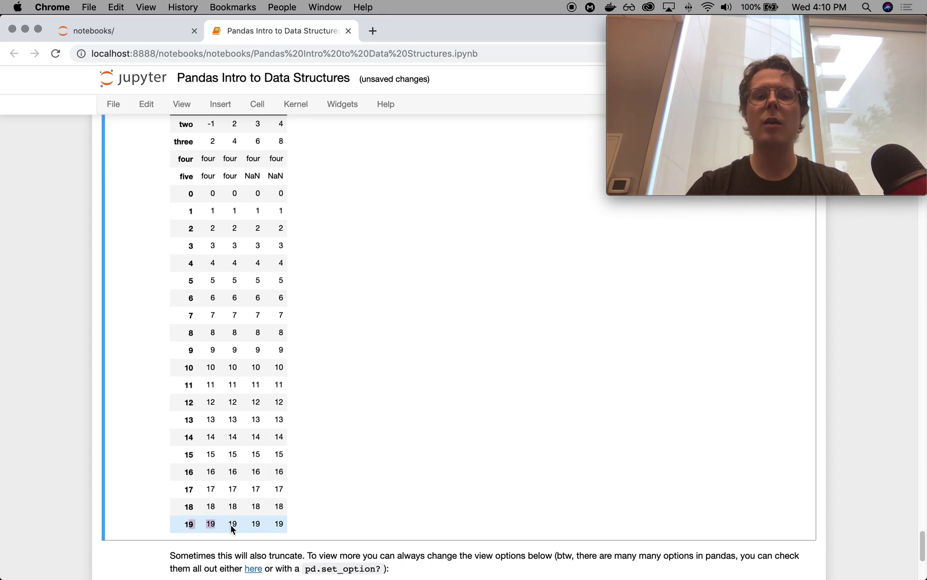
pyautogui.click(289, 536)
pyautogui.scroll(3, 255, 363)
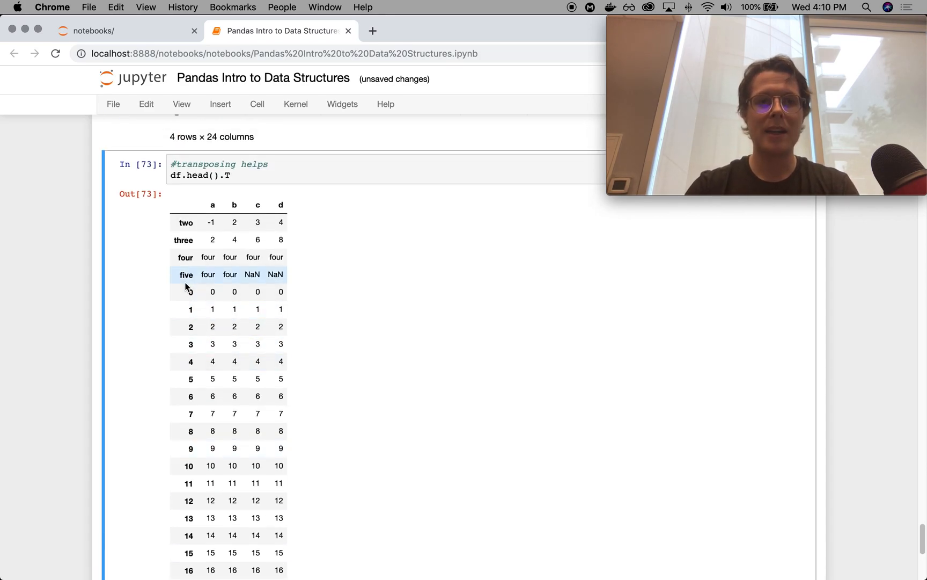
# - Inspect values in the transposed table and return to the transposing cell
pyautogui.doubleClick(275, 274)
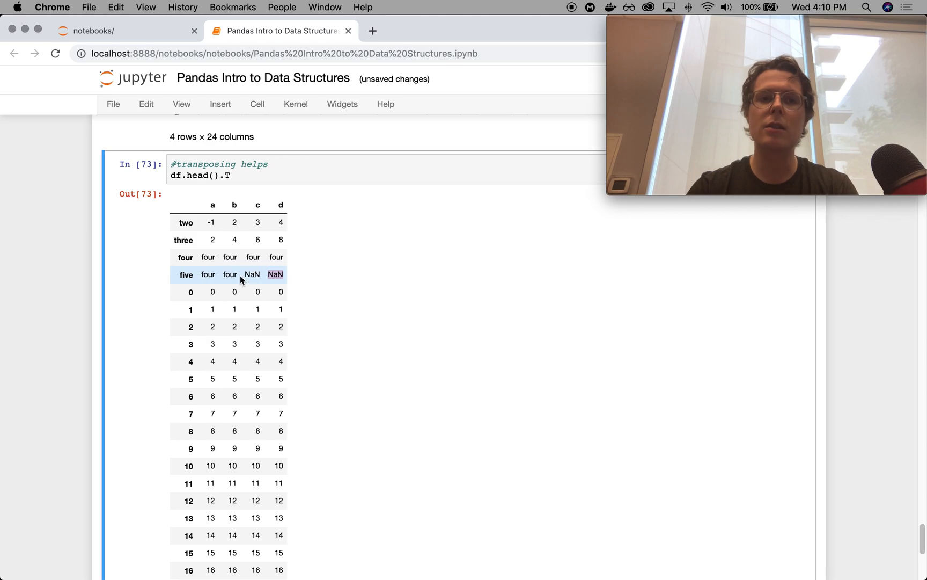
pyautogui.doubleClick(230, 274)
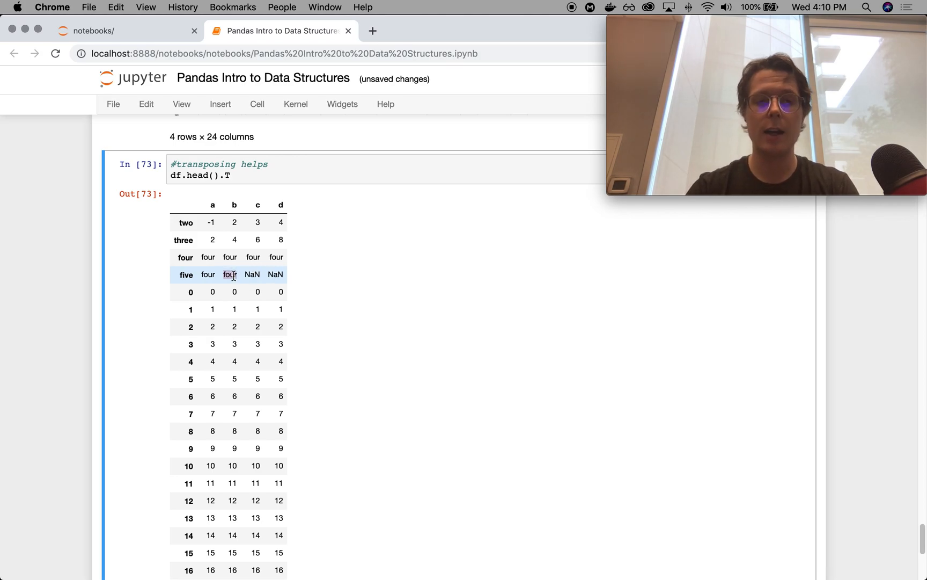
pyautogui.click(234, 276)
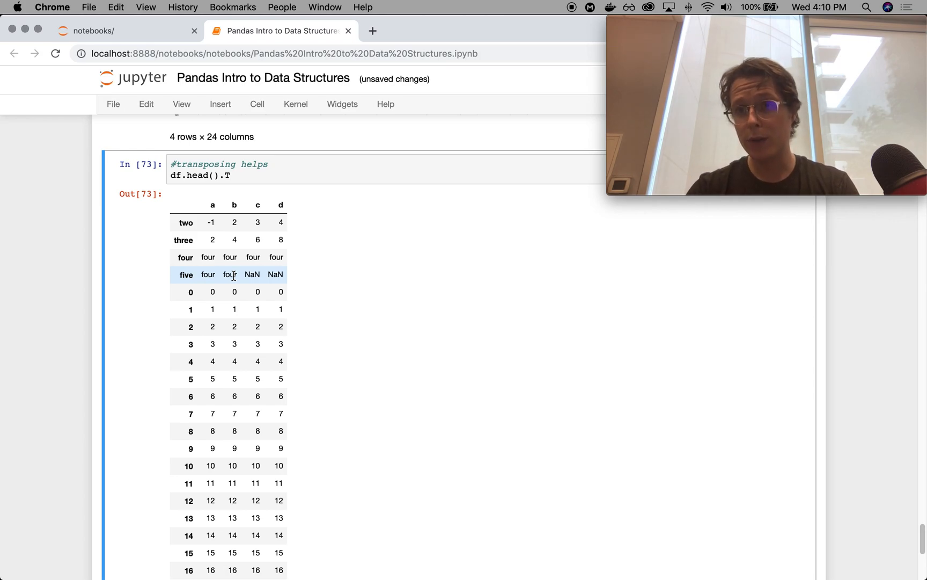
pyautogui.scroll(-1, 234, 276)
pyautogui.click(241, 175)
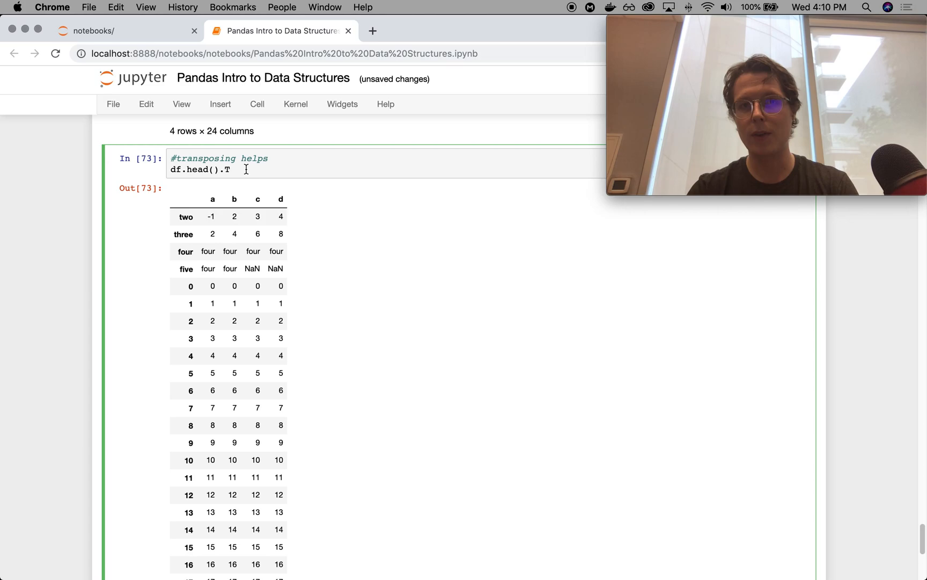
pyautogui.scroll(-5, 247, 169)
pyautogui.scroll(-5, 247, 168)
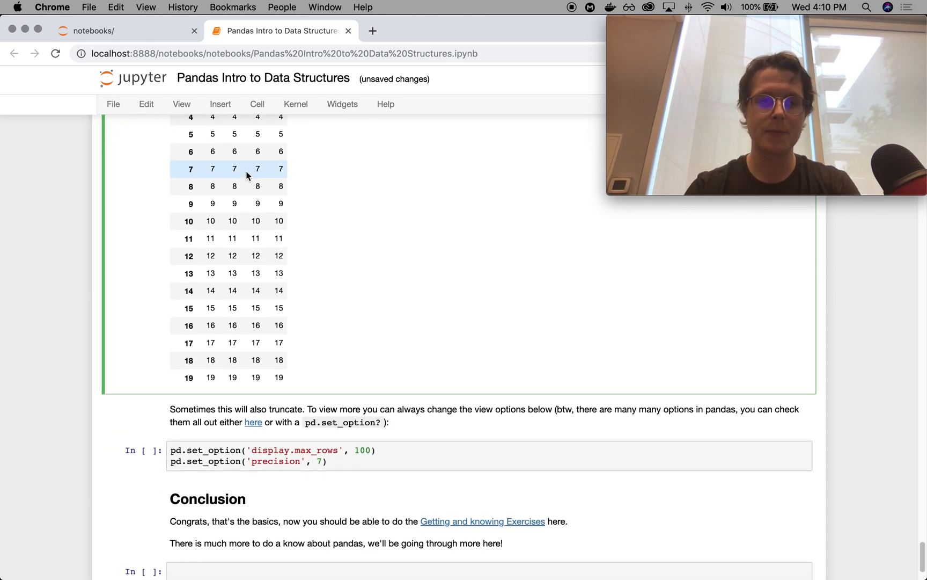
pyautogui.scroll(-3, 246, 174)
pyautogui.scroll(-2, 247, 174)
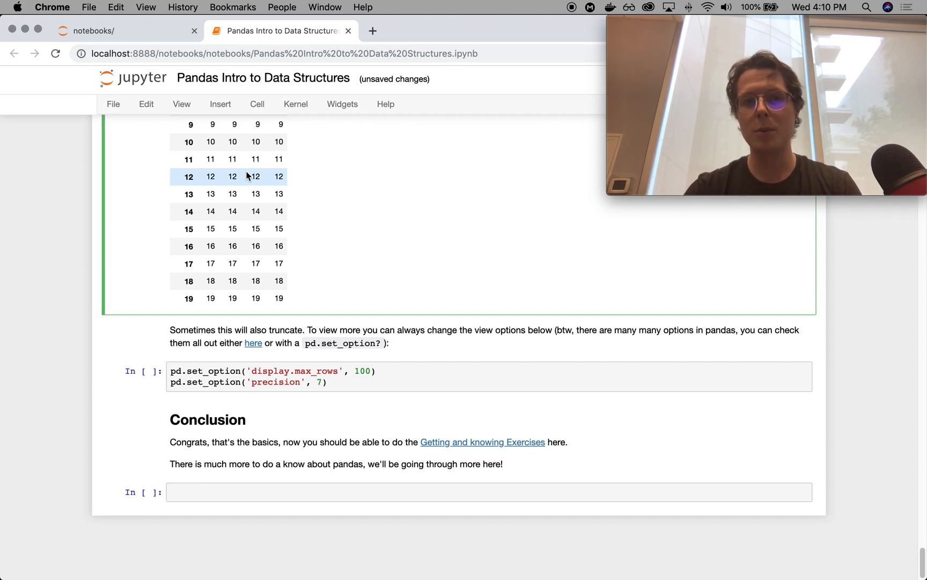
# - Run pd.set_option setting display.max_rows to 100 and precision to 7
pyautogui.doubleClick(270, 370)
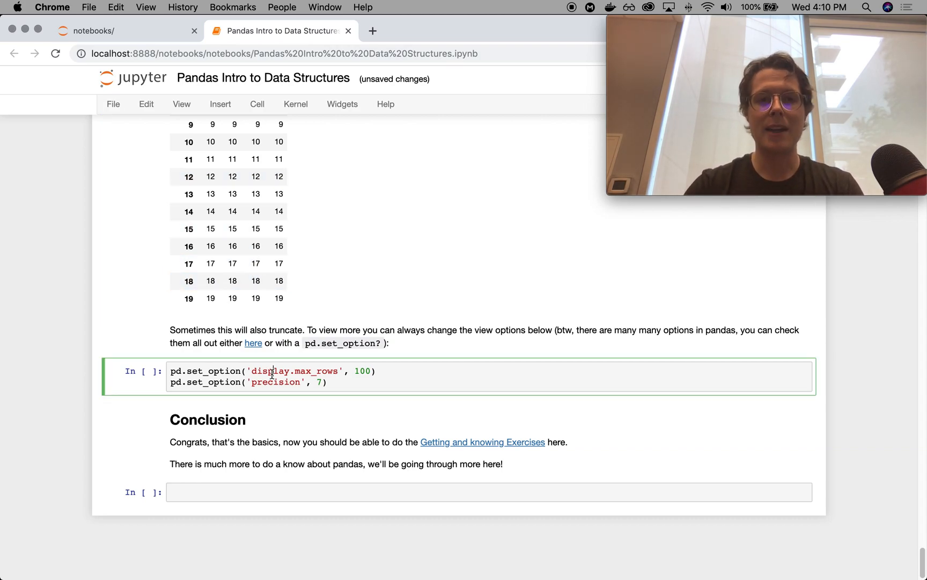
pyautogui.doubleClick(274, 382)
pyautogui.click(346, 383)
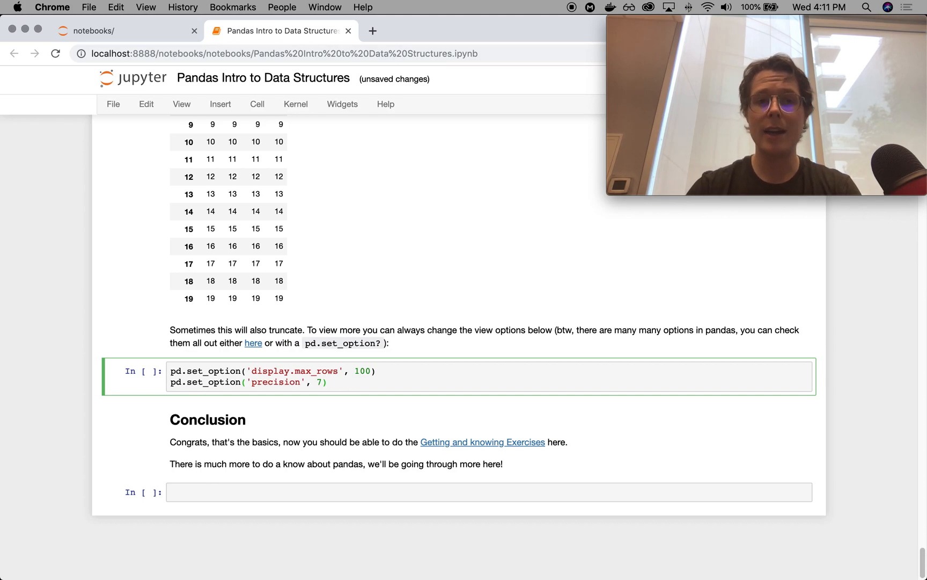
pyautogui.hotkey('shift', 'Return')
pyautogui.scroll(10, 363, 441)
pyautogui.scroll(5, 363, 441)
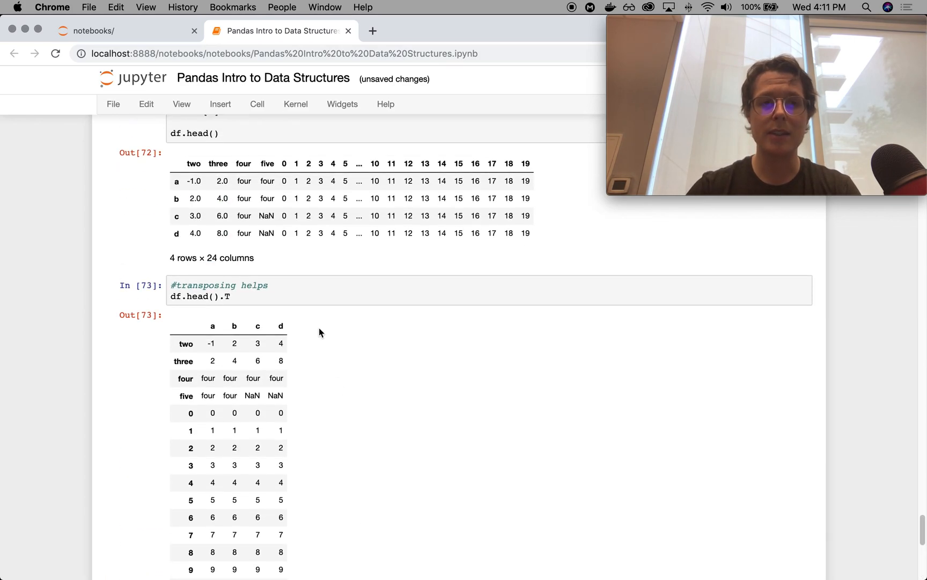
pyautogui.scroll(5, 319, 327)
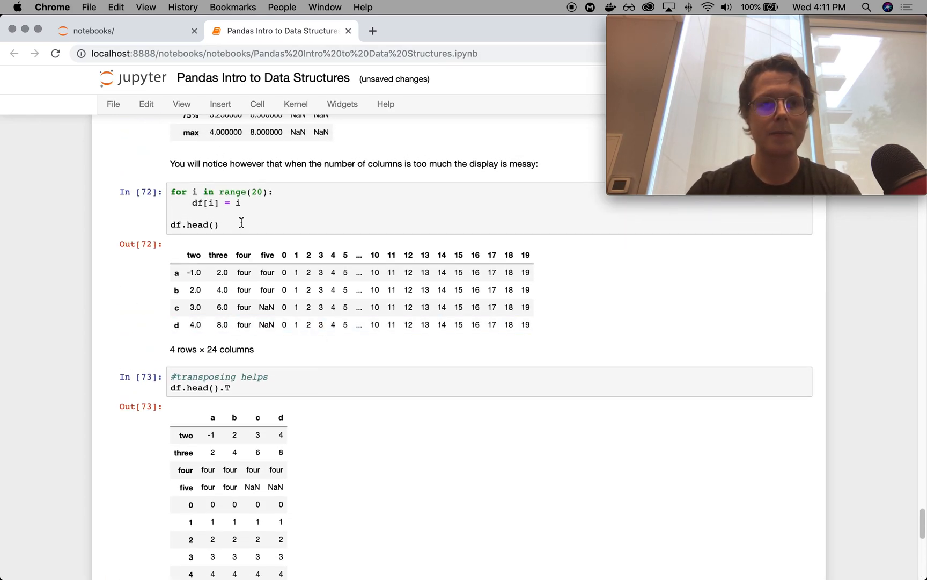
# - Rerun the df.head().T view under the new display options
pyautogui.click(252, 392)
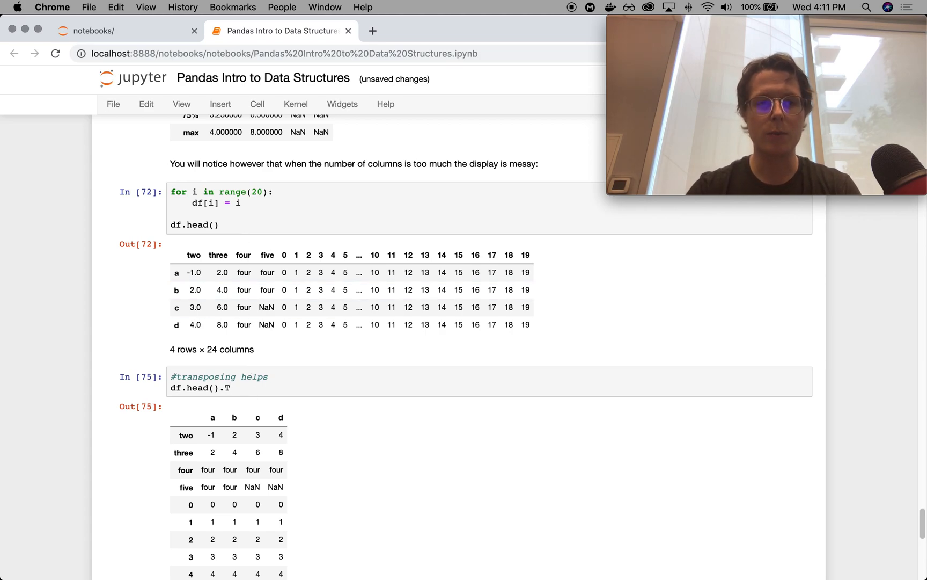
pyautogui.hotkey('shift', 'Return')
pyautogui.scroll(-5, 319, 328)
pyautogui.scroll(-10, 320, 328)
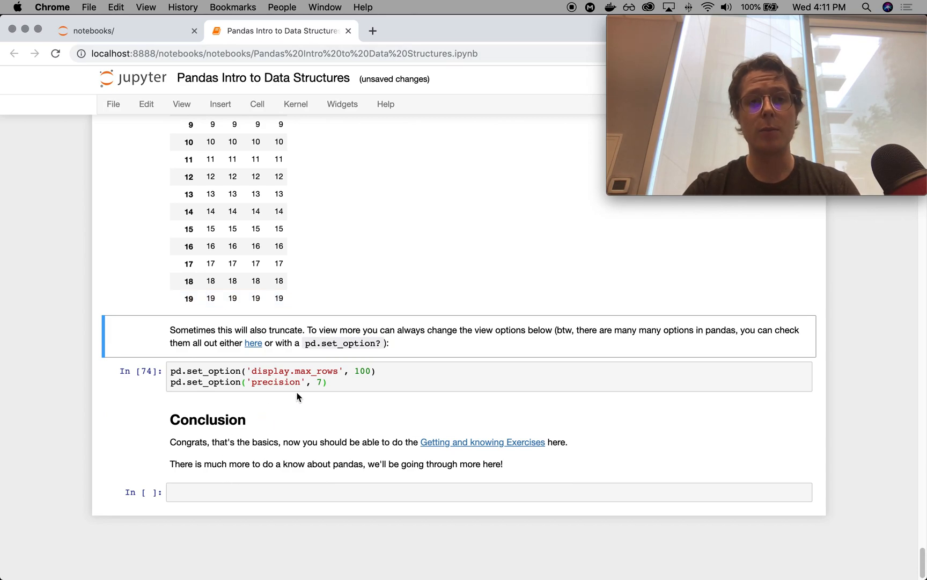
pyautogui.click(349, 389)
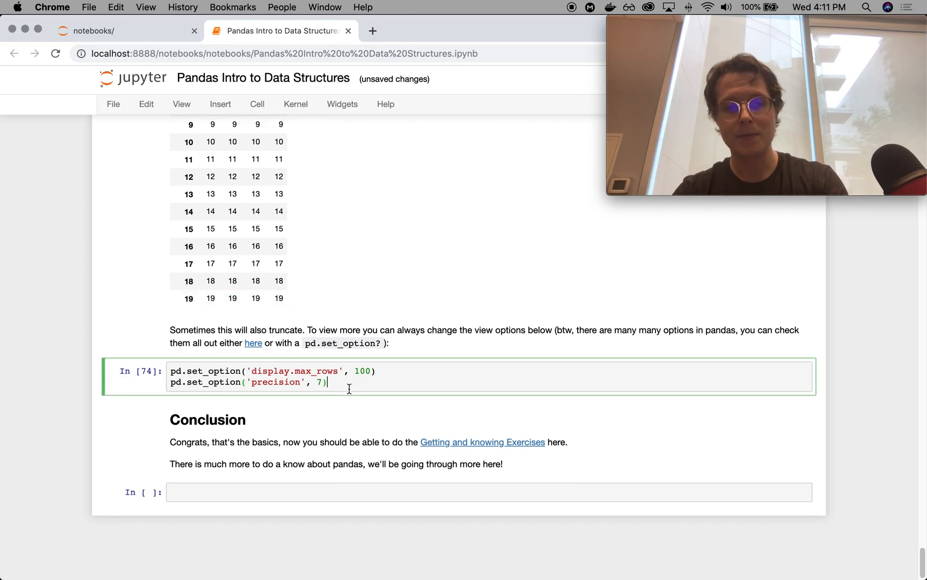
# - Add a cell displaying series s and highlight its long decimal values
pyautogui.hotkey('alt', 'Return')
pyautogui.write('s')
pyautogui.hotkey('shift', 'Return')
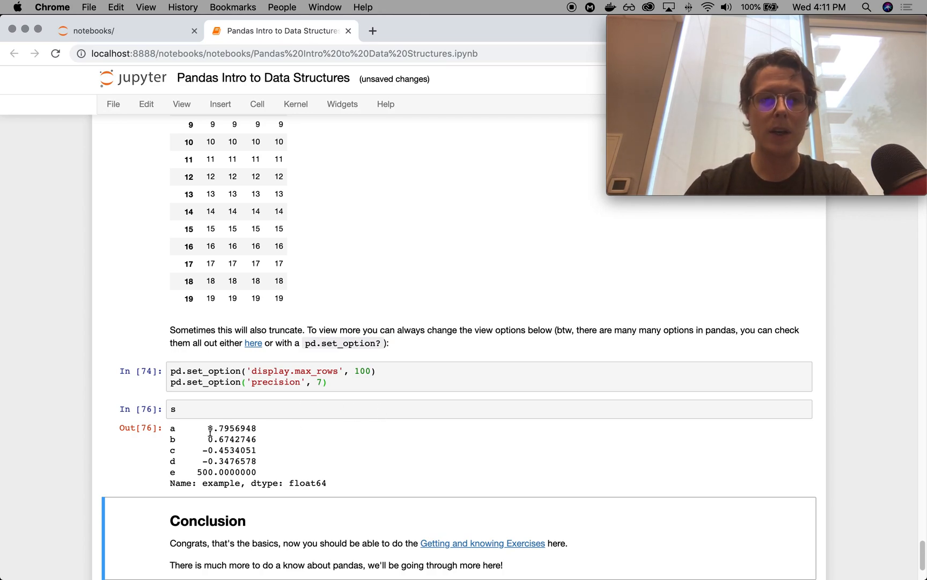
pyautogui.moveTo(219, 429); pyautogui.dragTo(258, 429)
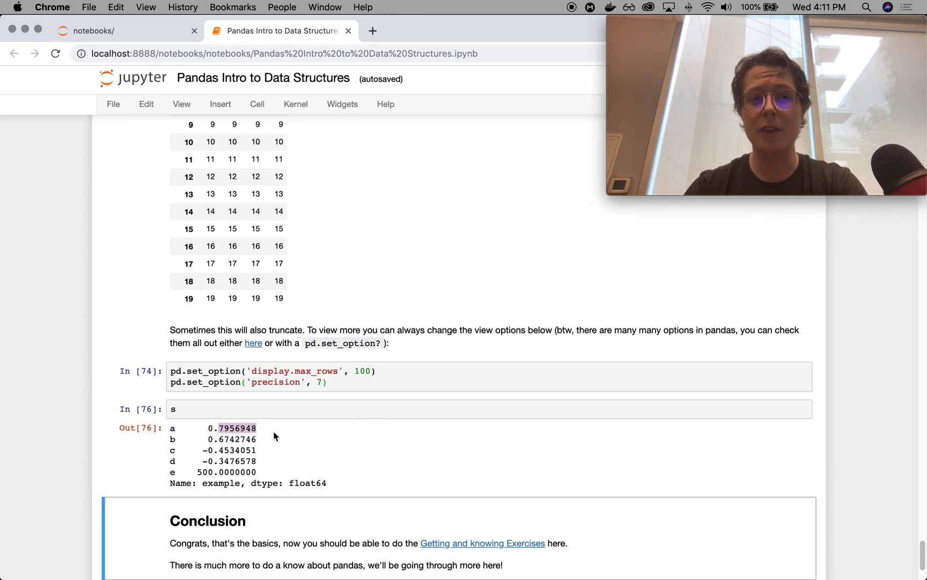
pyautogui.click(272, 434)
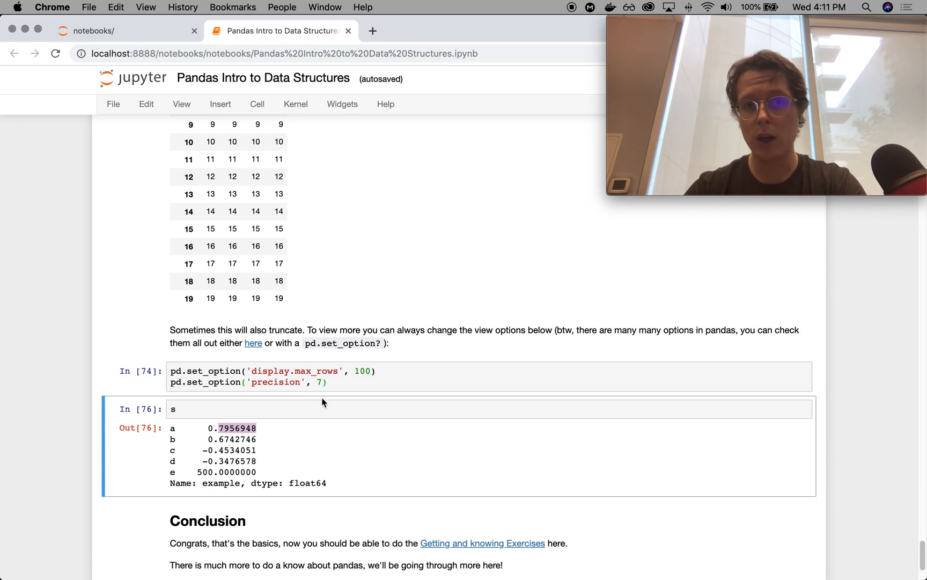
# - Change display precision from 7 to 1 so s shows one decimal (0.8, 0.7, -0.5, -0.3, 500.0)
pyautogui.click(323, 383)
pyautogui.press('BackSpace')
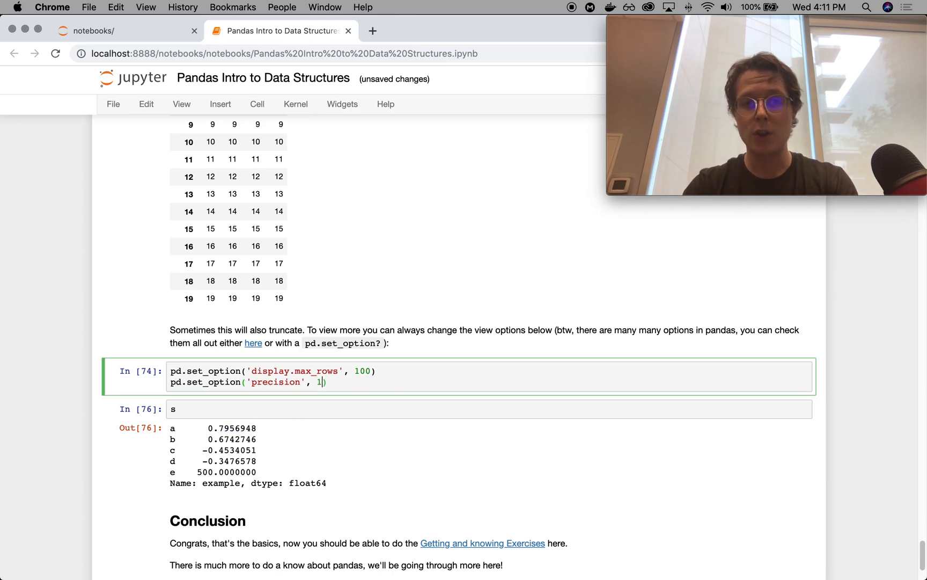
pyautogui.write('1')
pyautogui.hotkey('shift', 'Return')
pyautogui.hotkey('shift', 'Return')
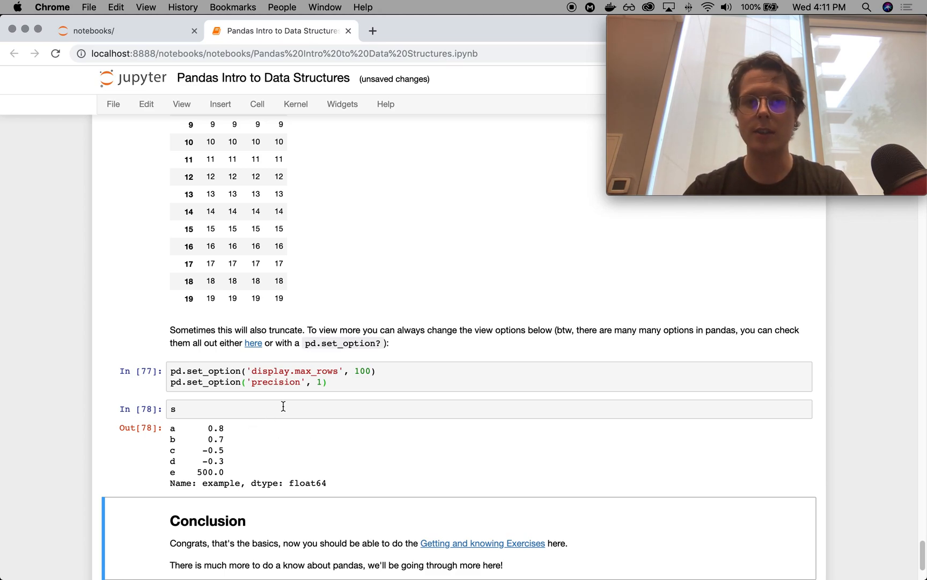
# - Lower display.max_rows from 100 to 10 in the set_option cell and rerun it
pyautogui.doubleClick(316, 371)
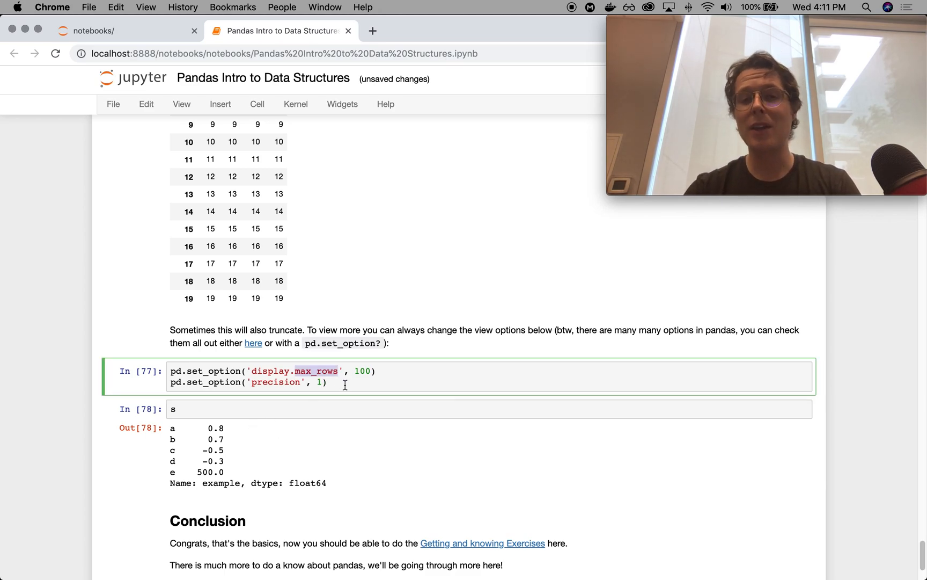
pyautogui.scroll(5, 345, 384)
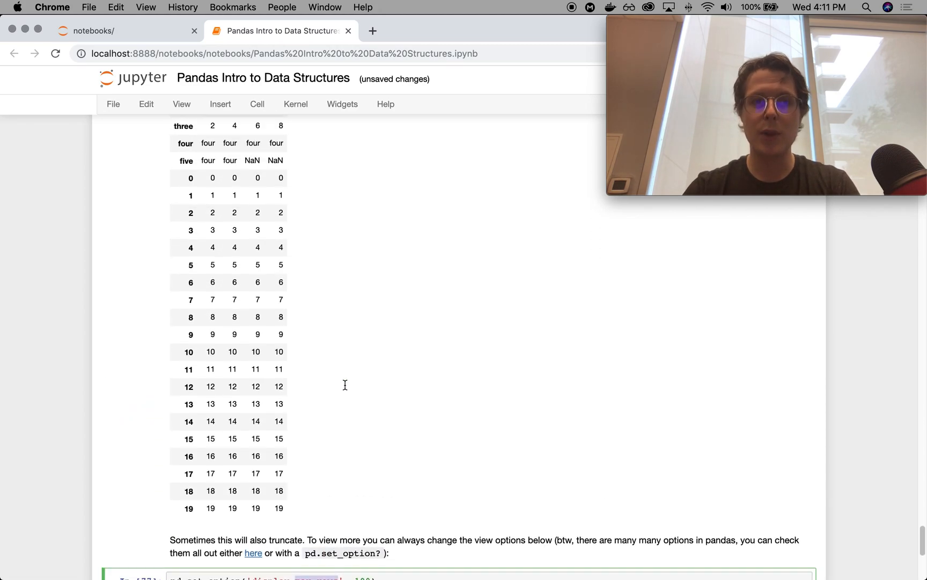
pyautogui.scroll(5, 345, 385)
pyautogui.moveTo(246, 237); pyautogui.dragTo(276, 407)
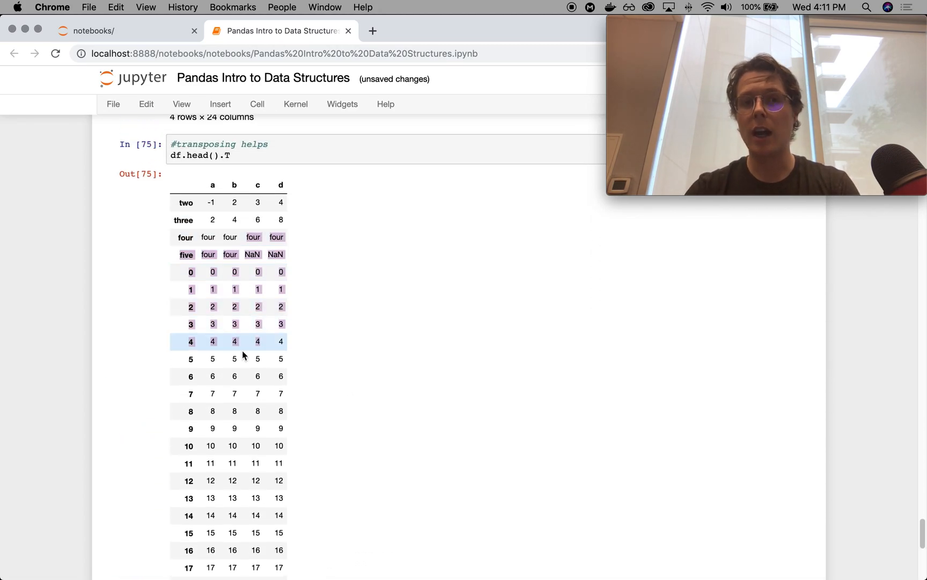
pyautogui.click(275, 407)
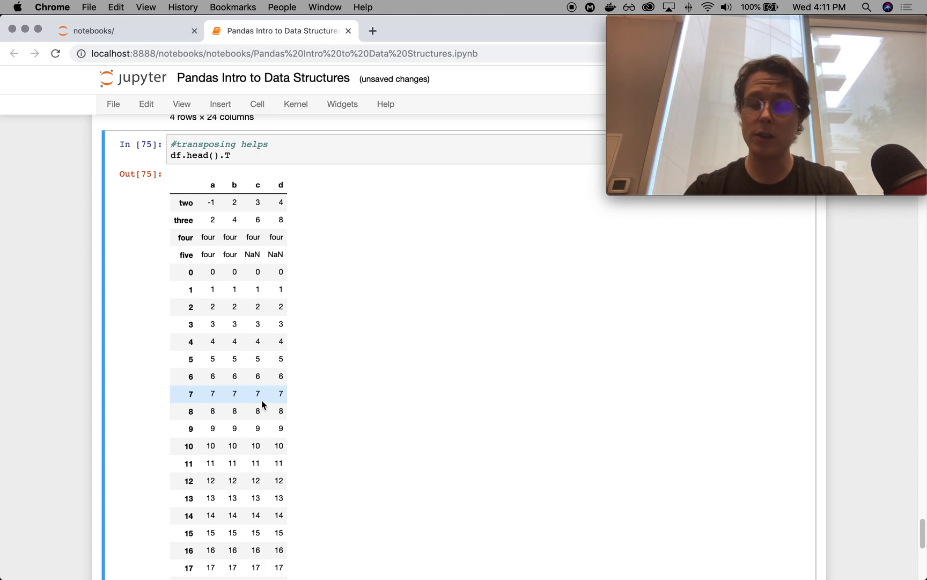
pyautogui.scroll(-5, 262, 400)
pyautogui.scroll(-2, 262, 400)
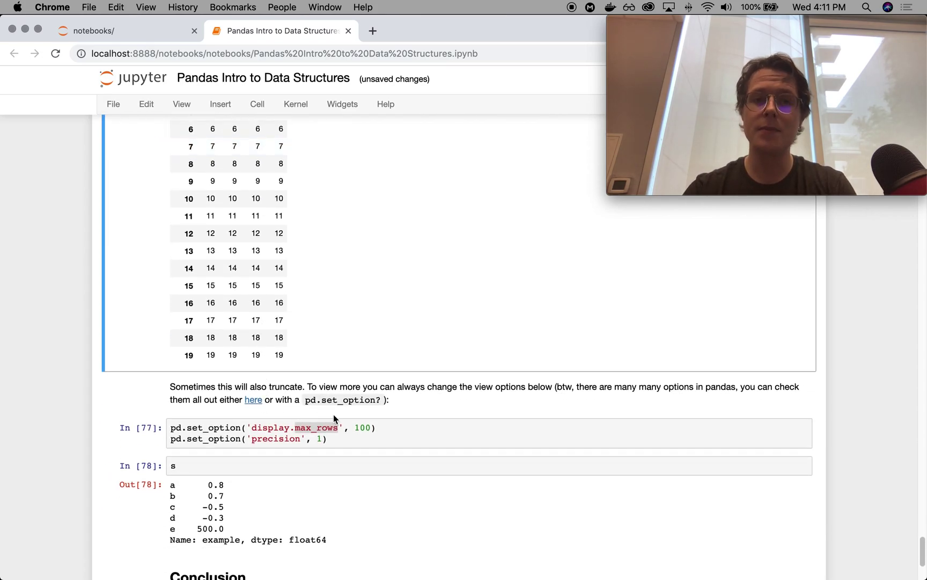
pyautogui.doubleClick(363, 428)
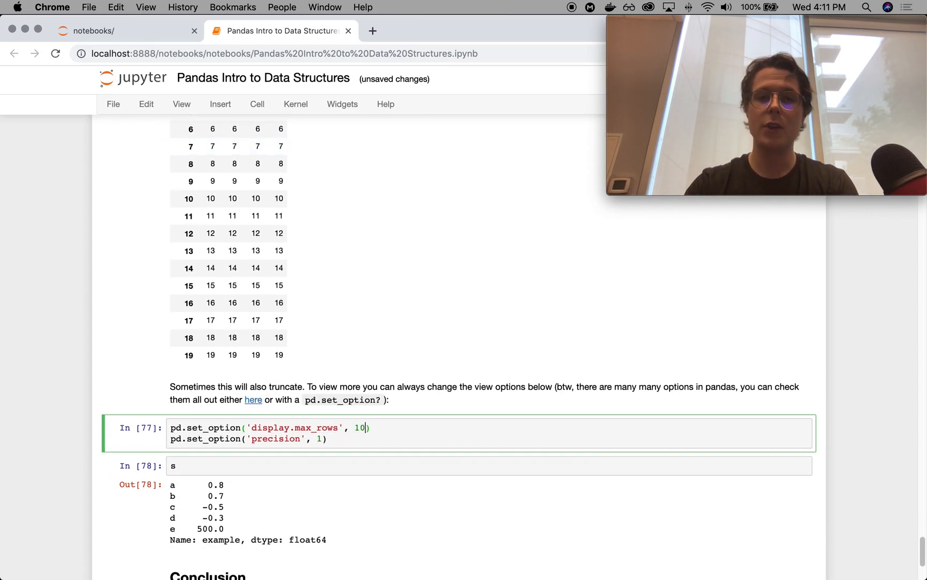
pyautogui.hotkey('shift', 'Return')
pyautogui.scroll(10, 364, 428)
pyautogui.scroll(2, 364, 427)
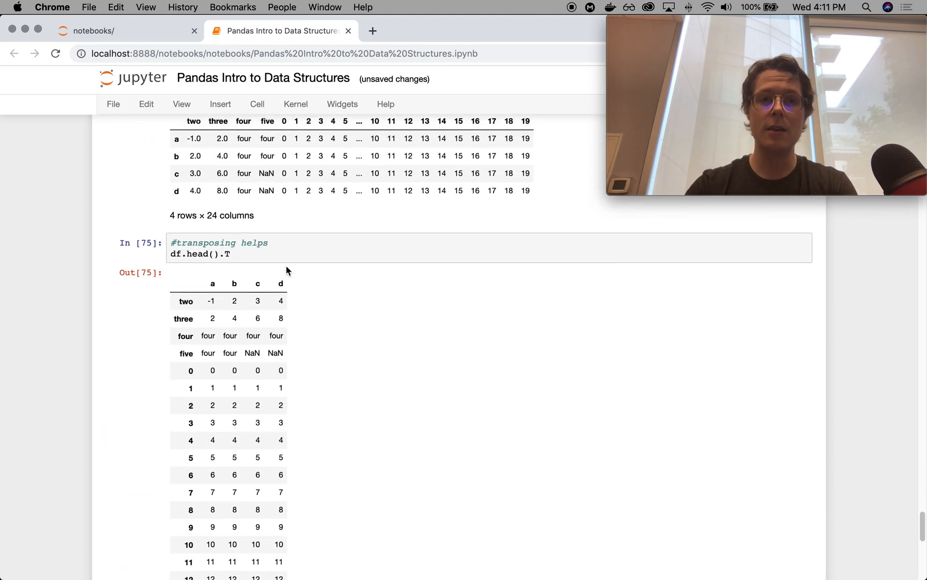
# - Rerun df.head().T so it shows truncated as 24 rows × 4 columns with an ellipsis
pyautogui.click(275, 225)
pyautogui.hotkey('shift', 'Return')
pyautogui.scroll(-2, 175, 256)
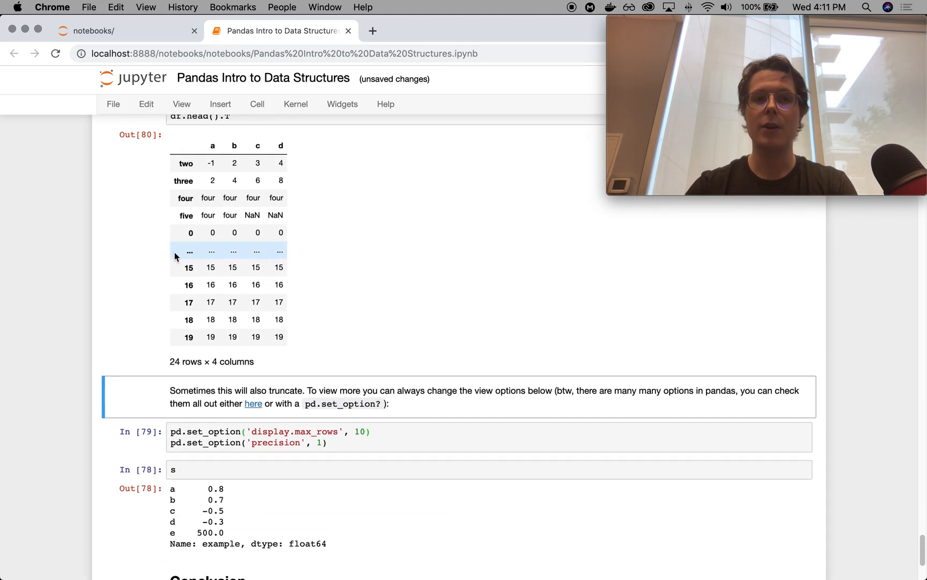
pyautogui.click(210, 251)
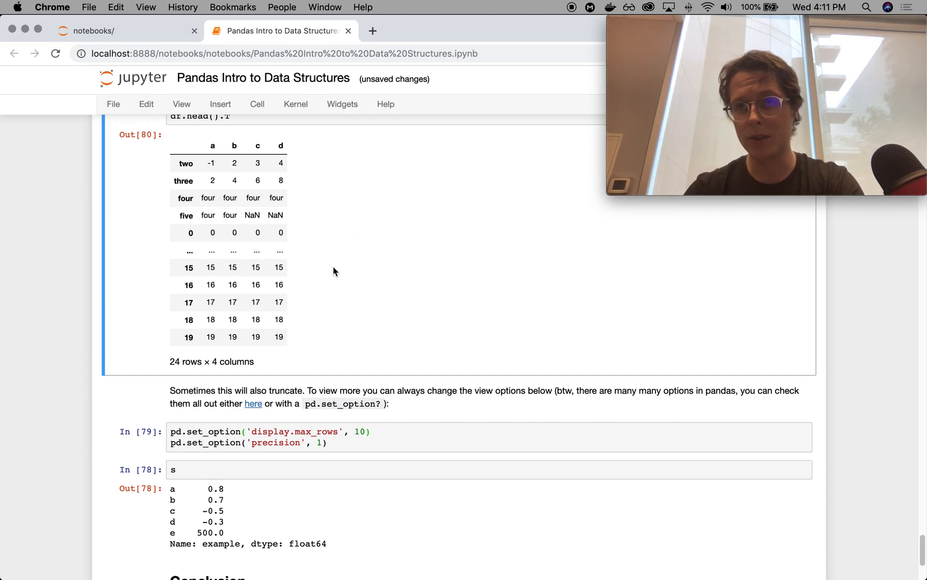
pyautogui.scroll(3, 334, 270)
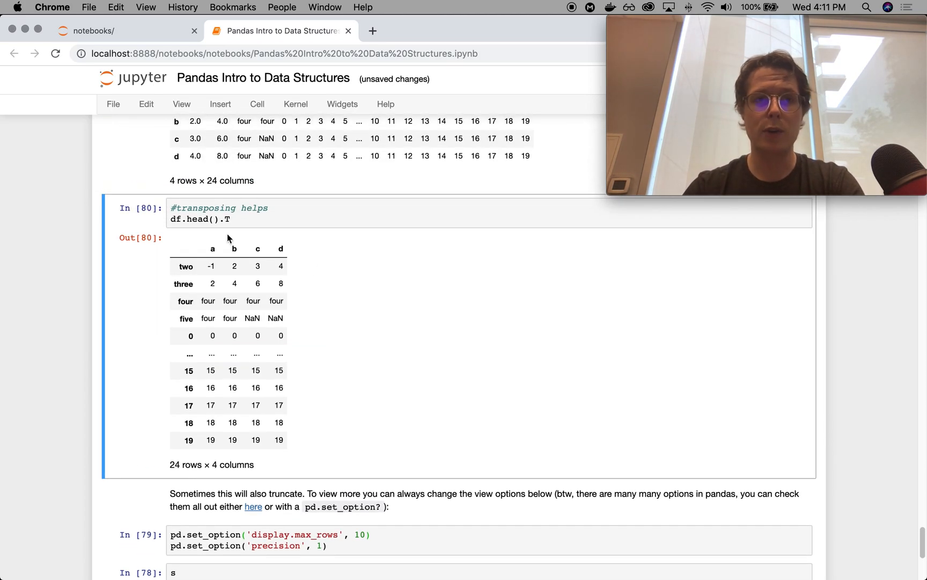
pyautogui.doubleClick(198, 219)
pyautogui.click(229, 219)
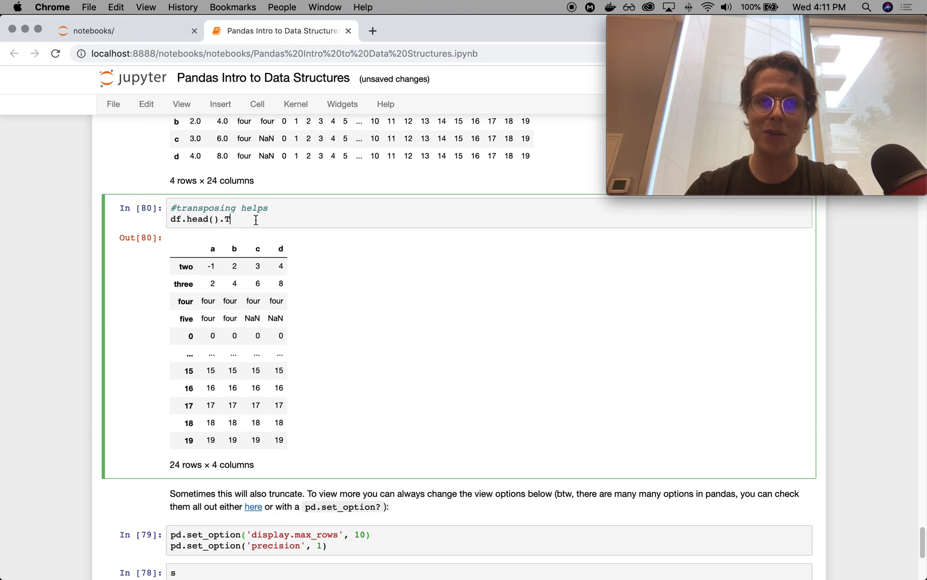
pyautogui.scroll(-5, 256, 220)
pyautogui.scroll(-3, 255, 220)
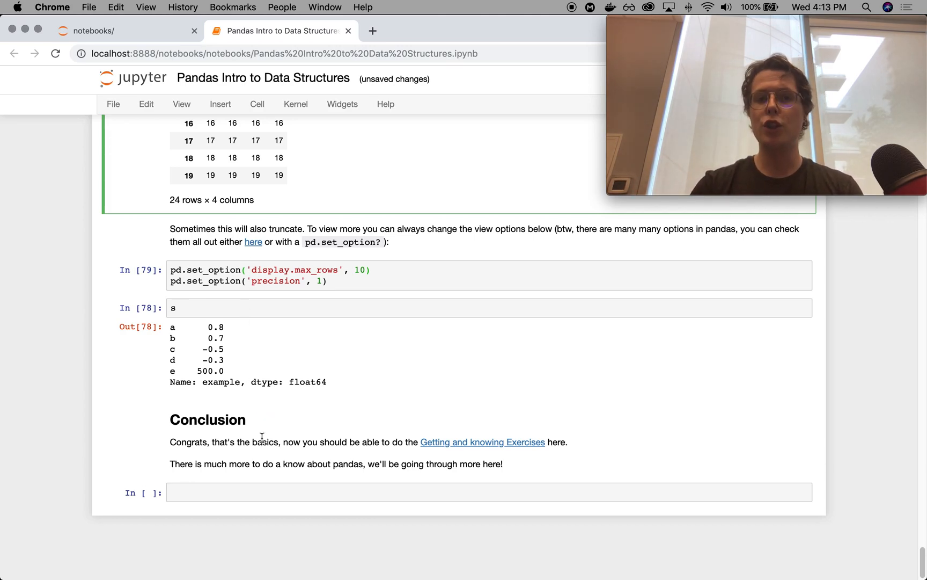
pyautogui.moveTo(261, 438); pyautogui.dragTo(381, 459)
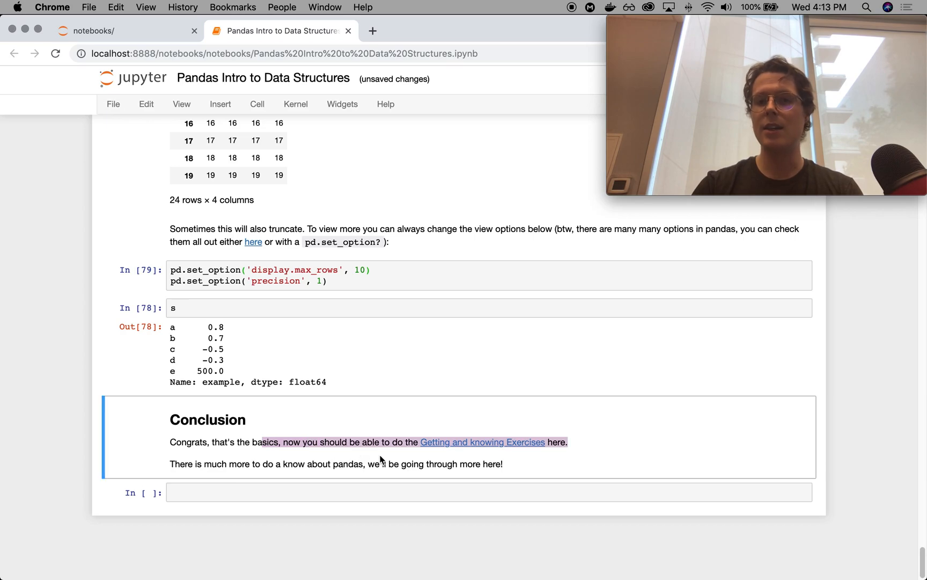
pyautogui.click(364, 467)
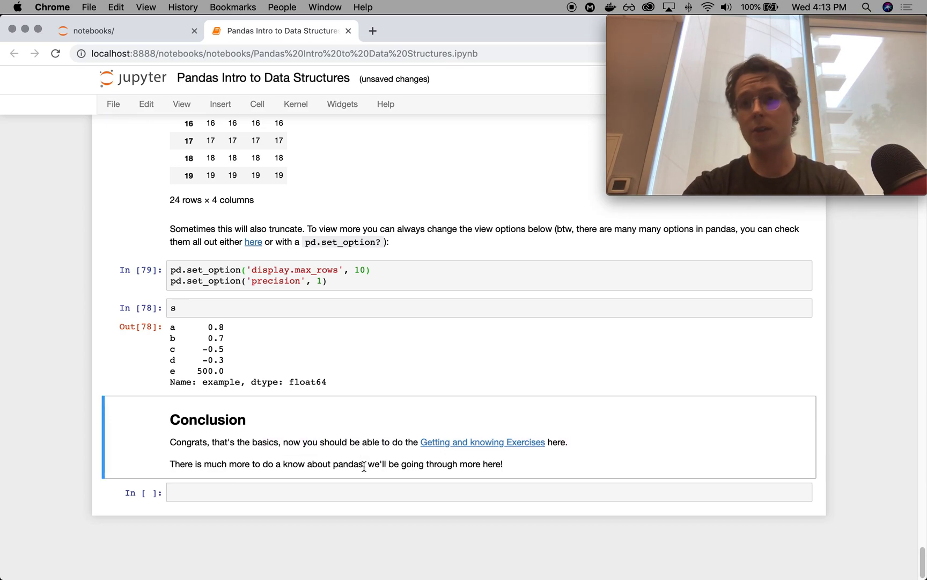